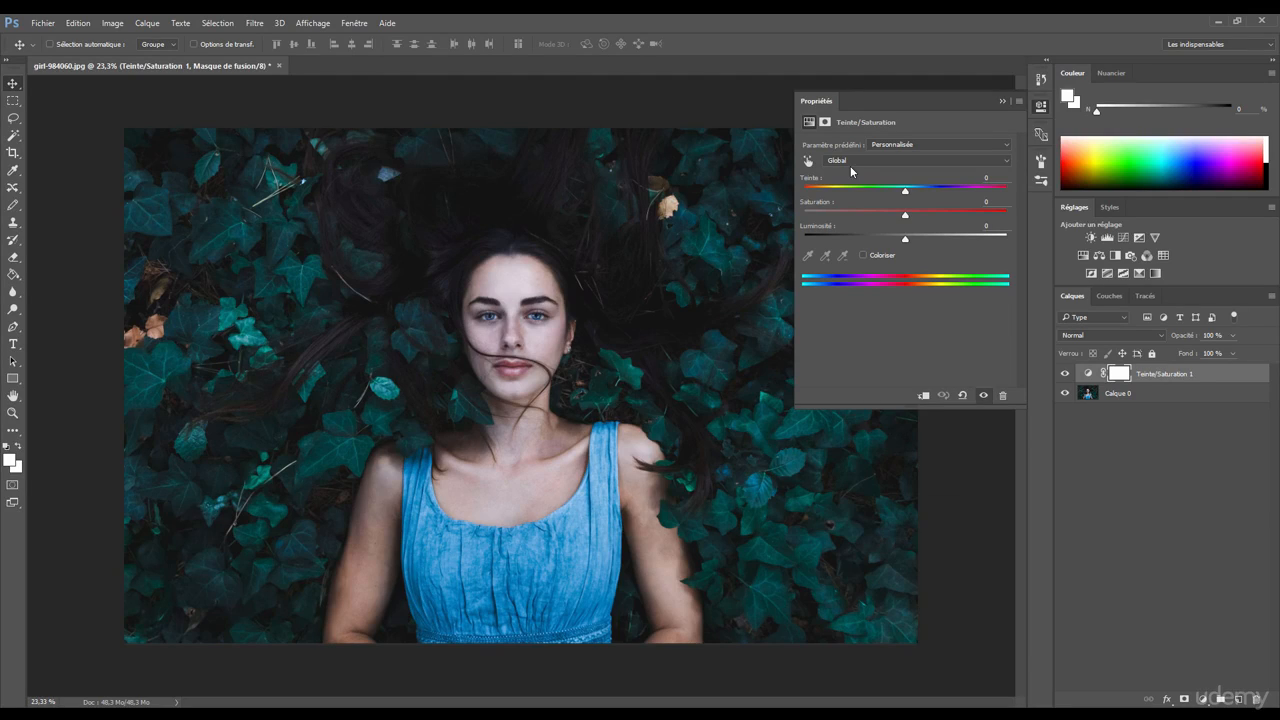
Try a luminosity change on the Teinte/Saturation 1 adjustment layer and reset the value to 0.
mouse_move(905, 238)
left_mouse_down()
mouse_move(944, 235)
mouse_move(893, 241)
mouse_move(907, 240)
left_mouse_up()
left_click_drag(996, 226, 973, 226)
type("0")
Raise the global saturation of Teinte/Saturation 1 to +31 and on to +100, and hide the adjustment layer.
left_click_drag(905, 216, 937, 219)
left_click(1204, 700)
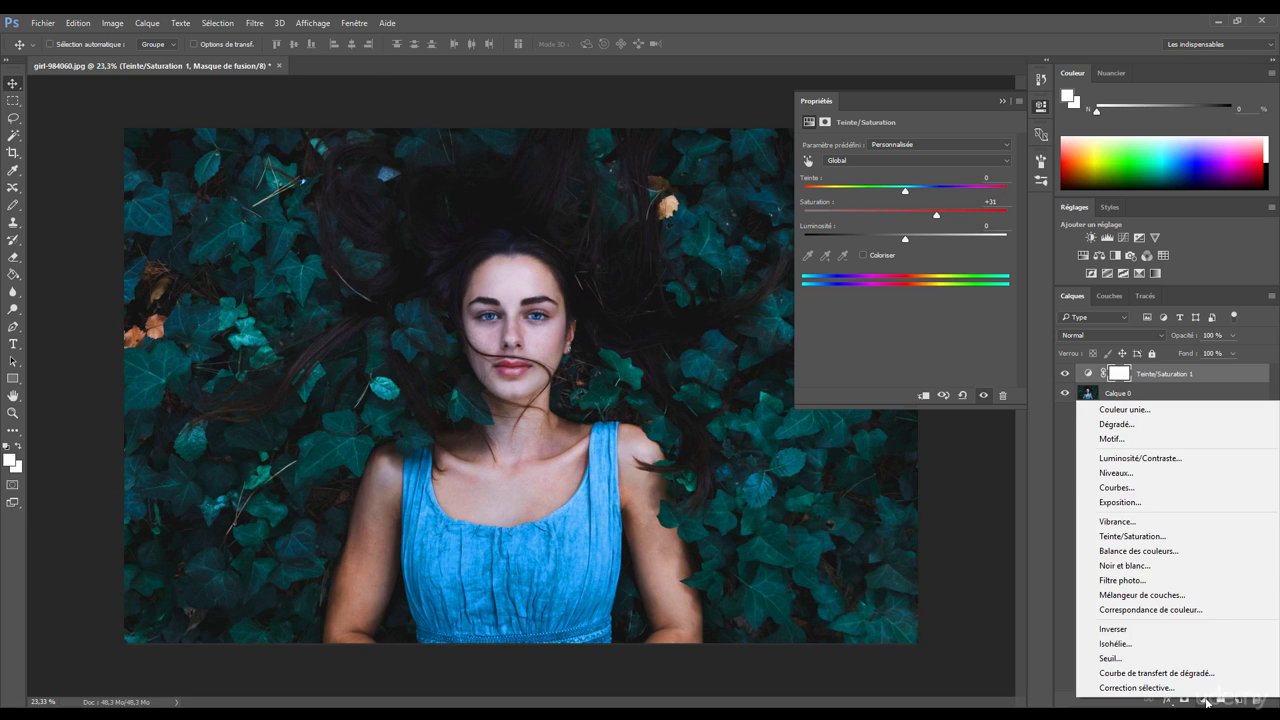
left_click(925, 327)
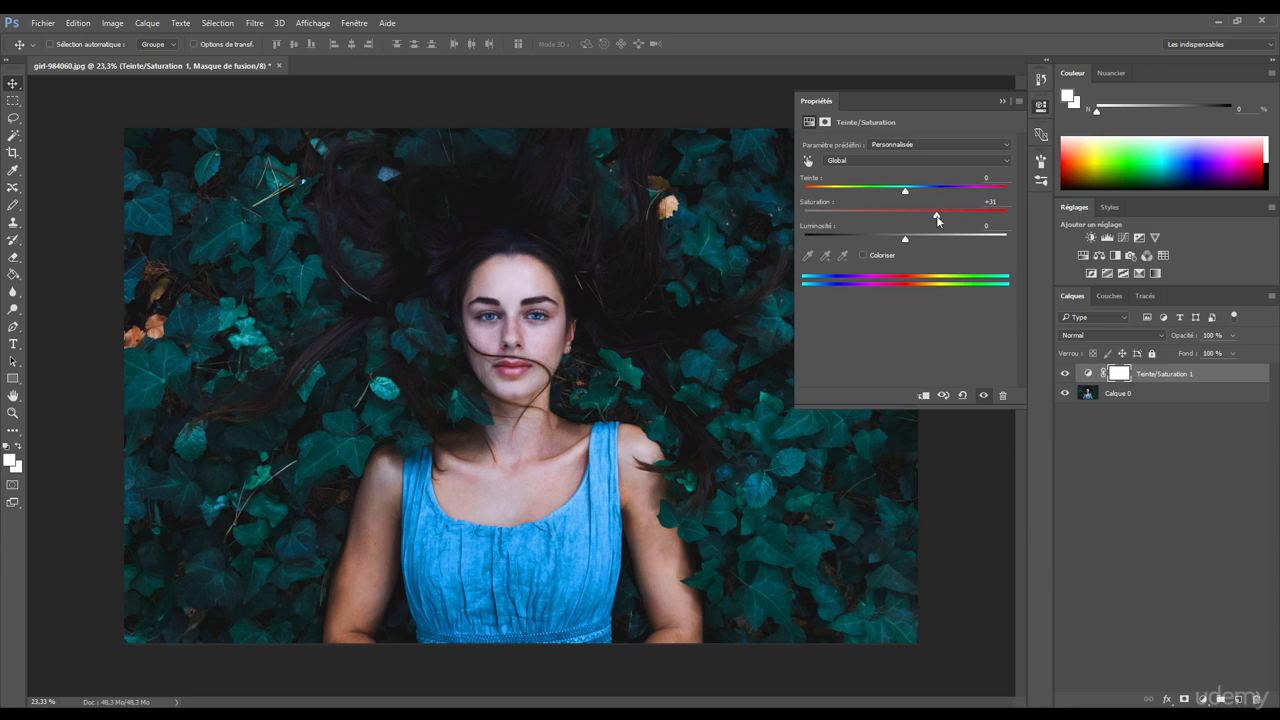
left_click_drag(975, 215, 1011, 216)
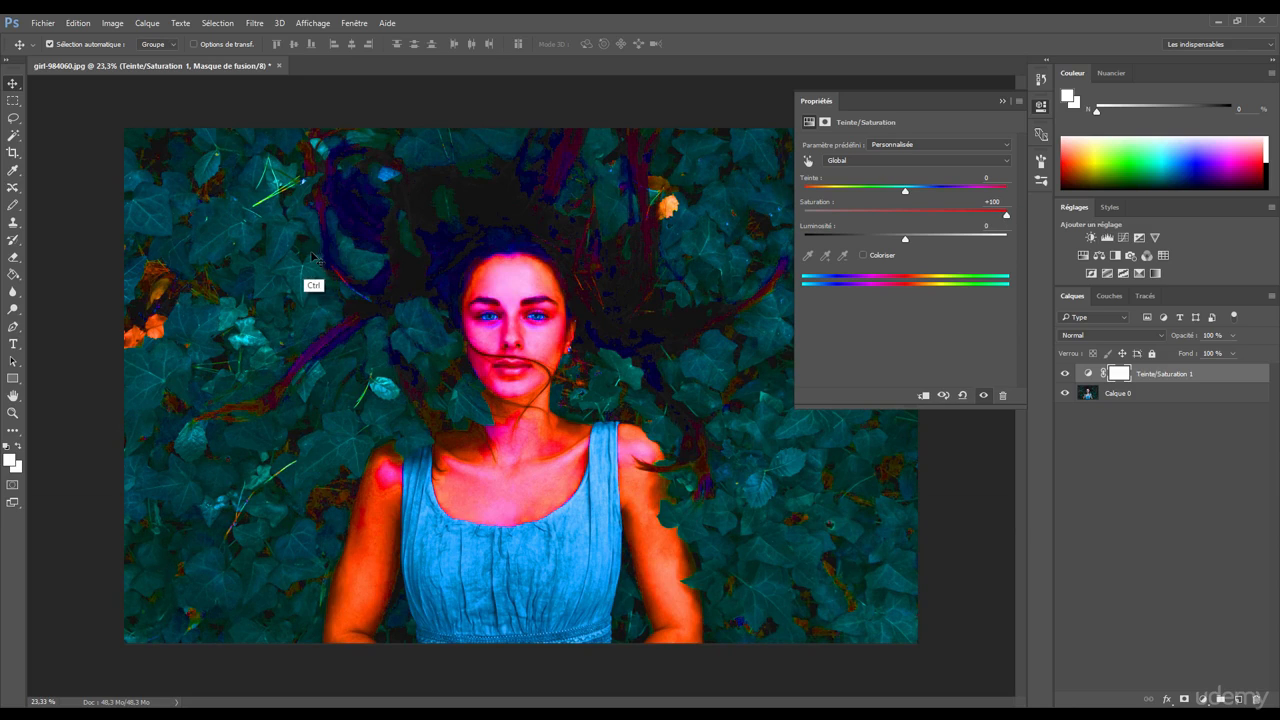
left_click(1063, 374)
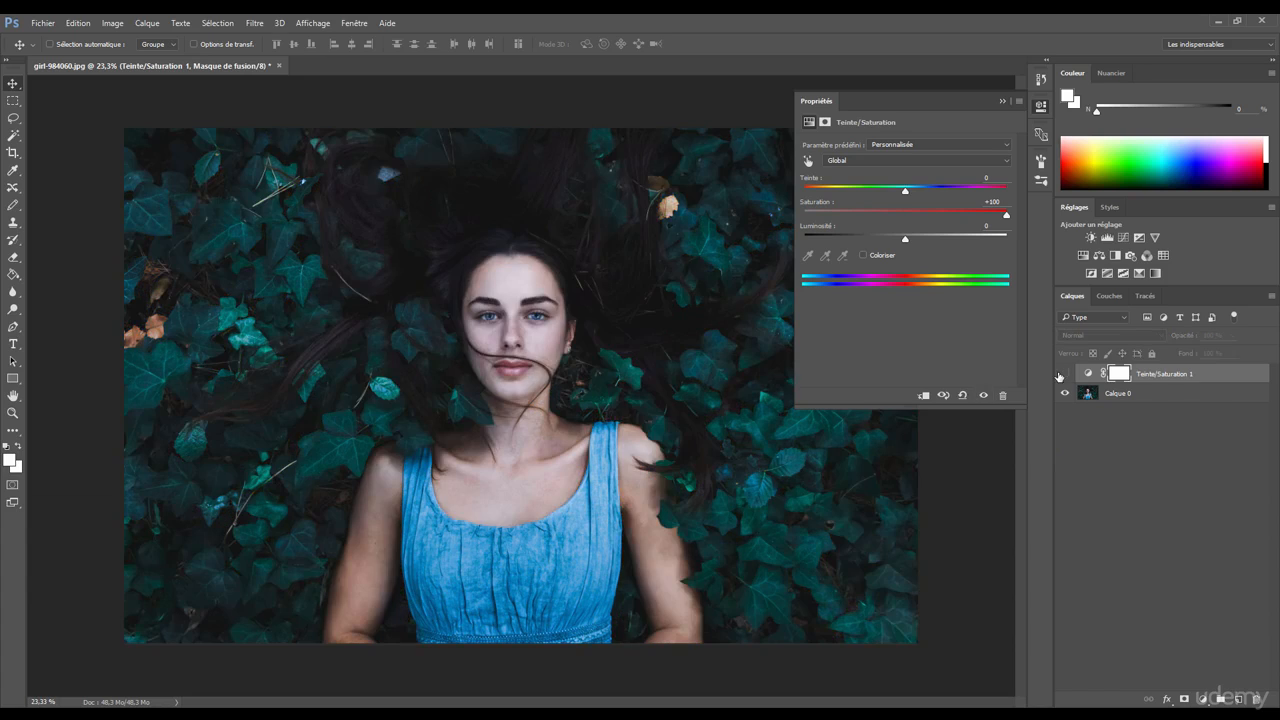
left_click(1204, 700)
left_click(1158, 541)
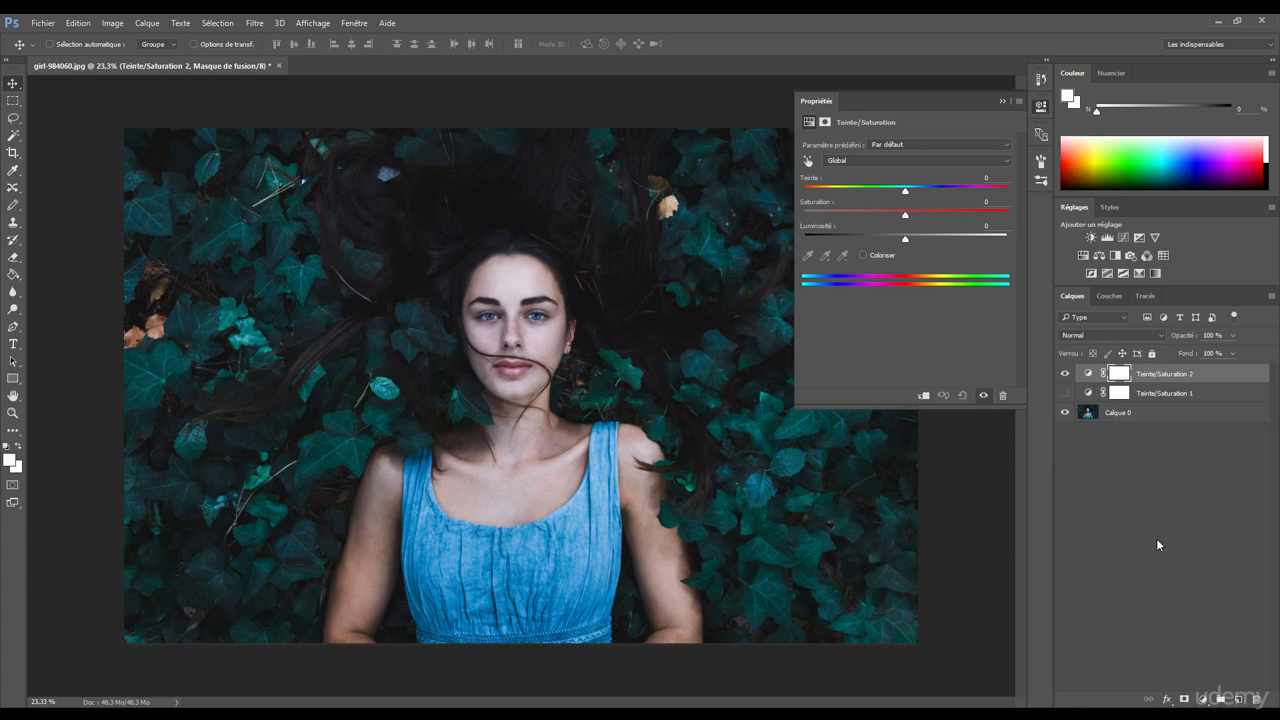
key("ctrl+z")
Add a Vibrance adjustment layer above Teinte/Saturation 1 and set its saturation to +100.
left_click(1204, 700)
left_click(1120, 520)
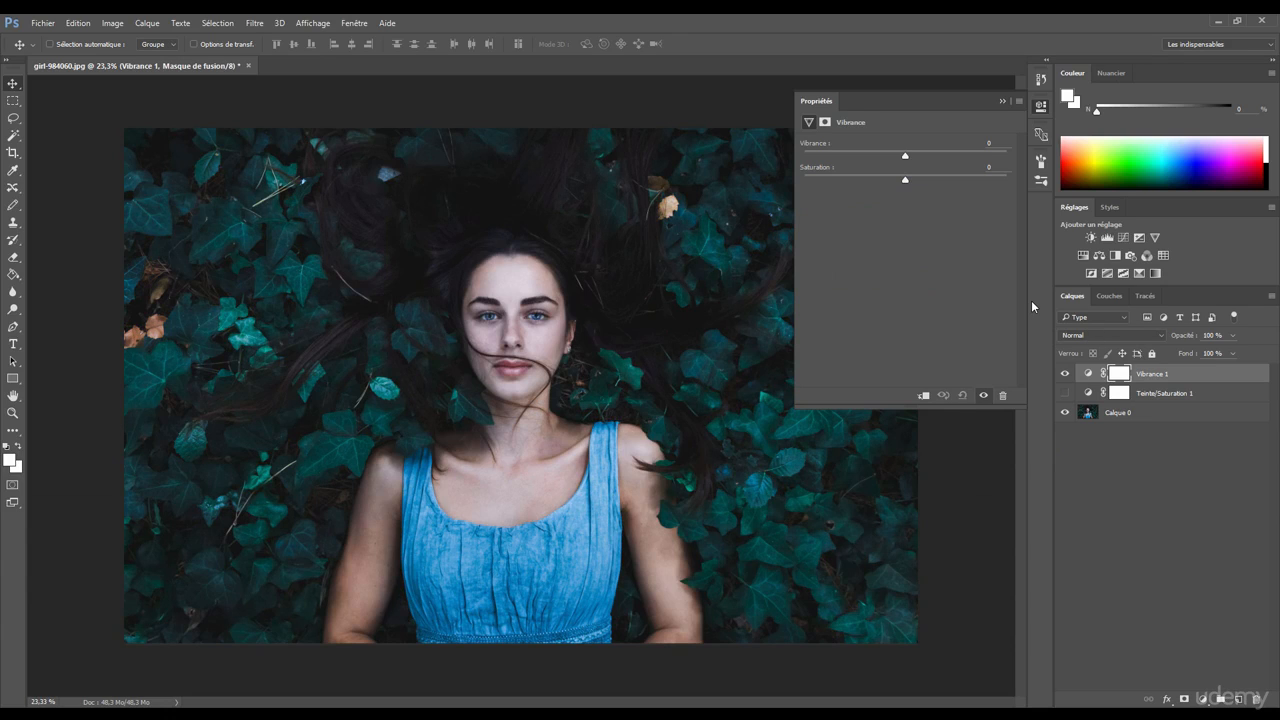
left_click_drag(905, 179, 1014, 180)
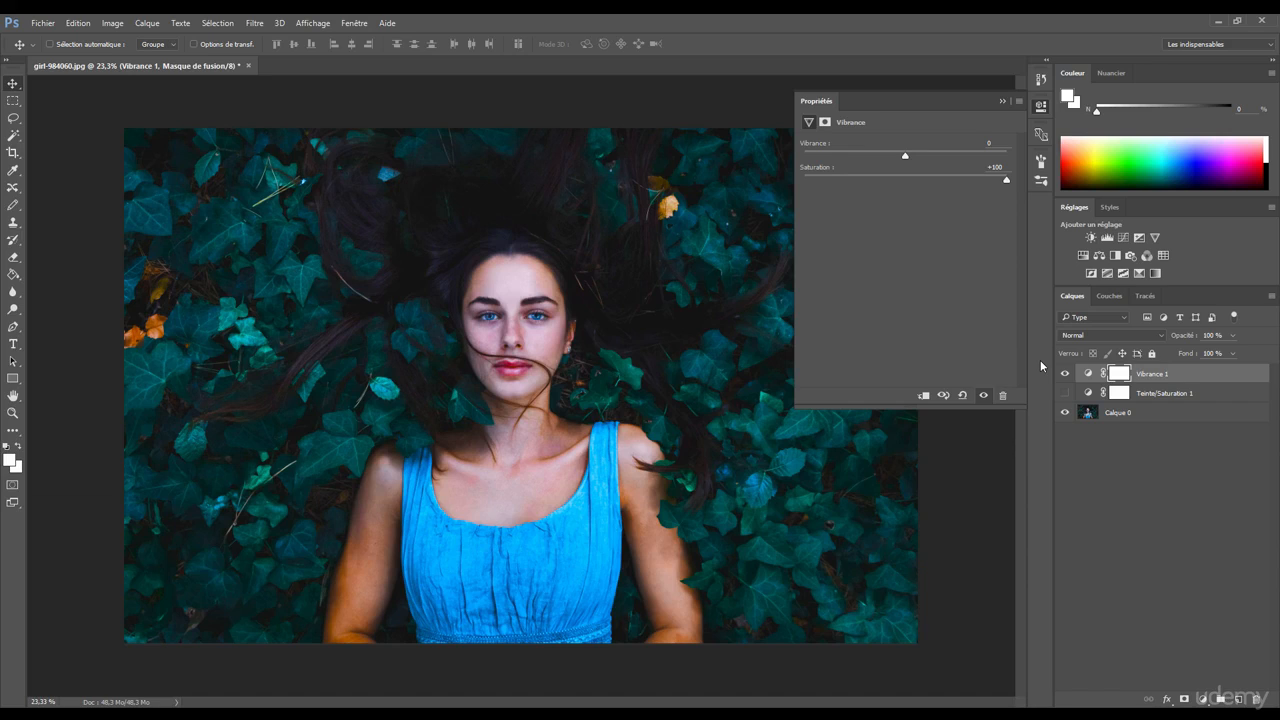
Delete the Vibrance adjustment layer and make the Teinte/Saturation 1 layer visible again.
left_click(1153, 375)
key("Delete")
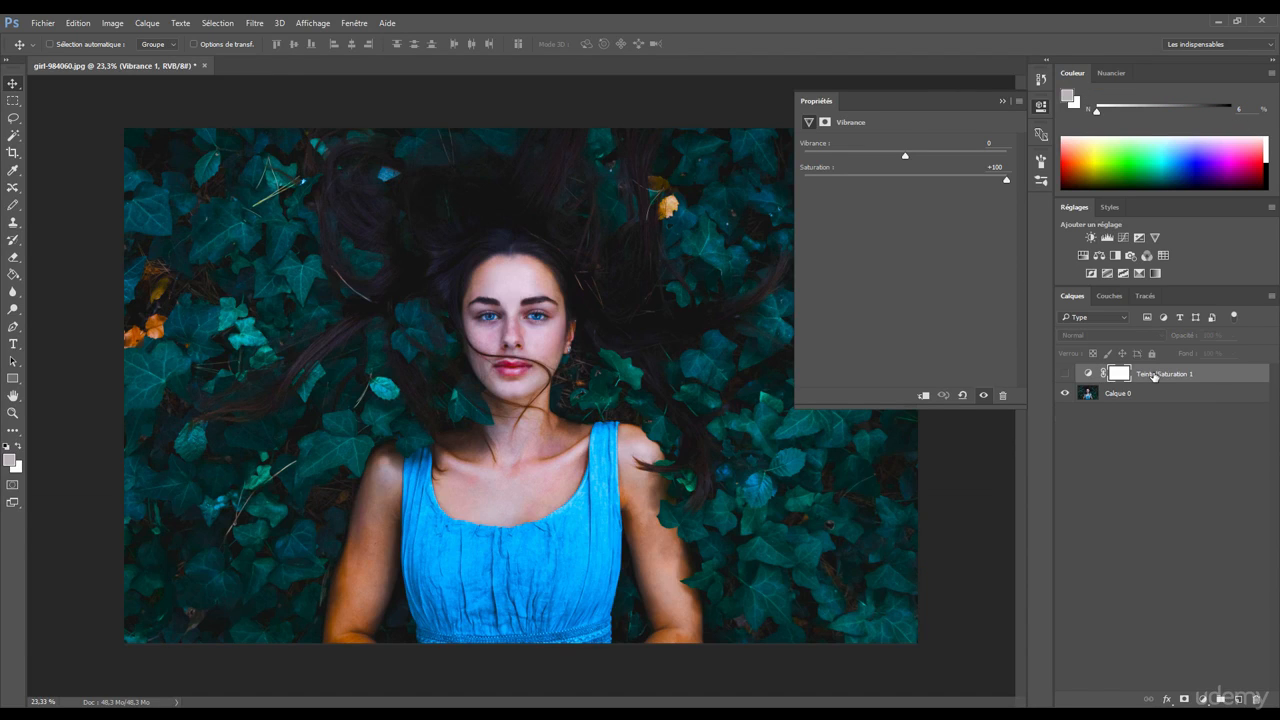
left_click(1064, 374)
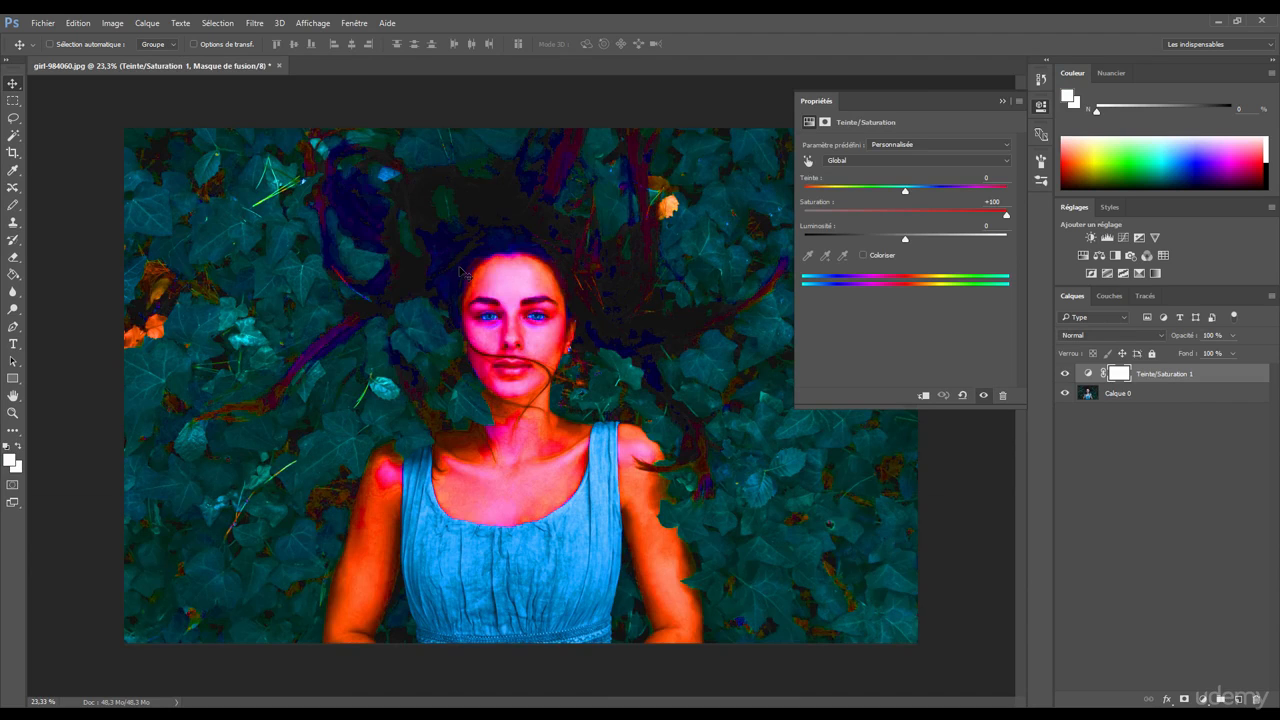
Reset the global saturation of the Teinte/Saturation 1 adjustment to 0.
left_click_drag(1006, 214, 907, 217)
left_click(819, 203)
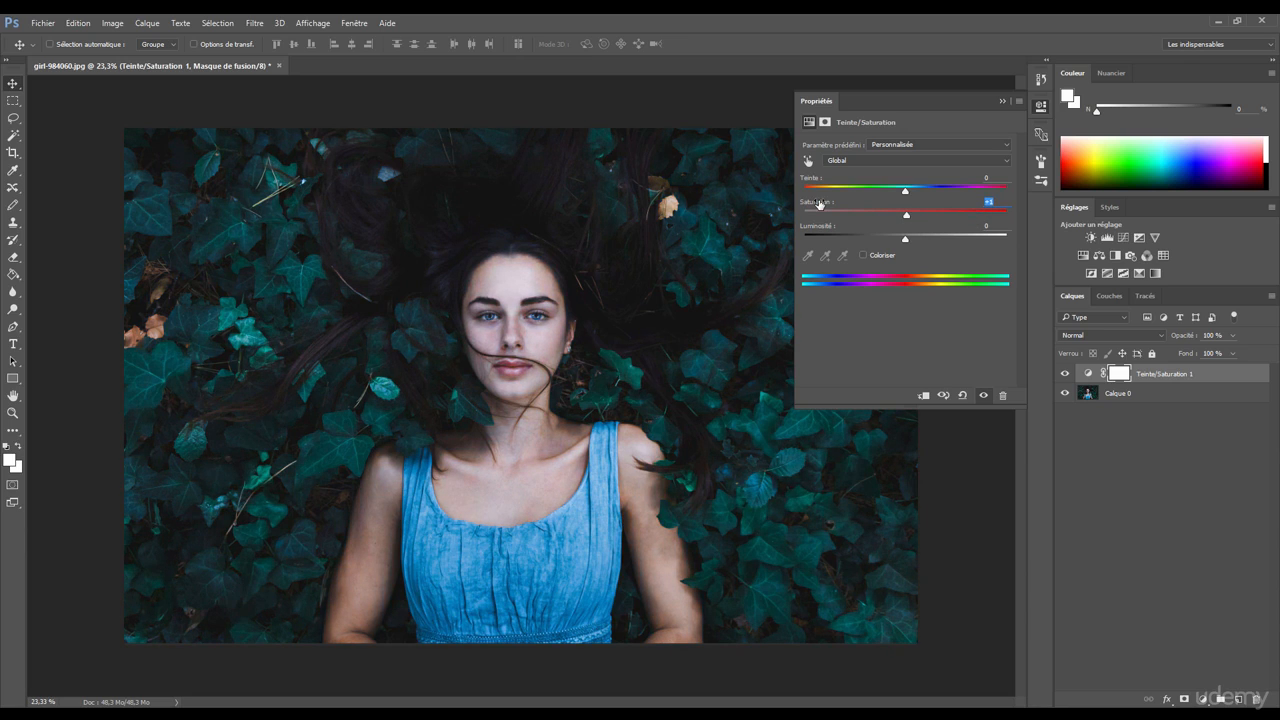
left_click_drag(815, 205, 814, 205)
Shift the global hue of the Teinte/Saturation 1 adjustment to -30 and check the eye colour up close.
left_click_drag(905, 190, 876, 197)
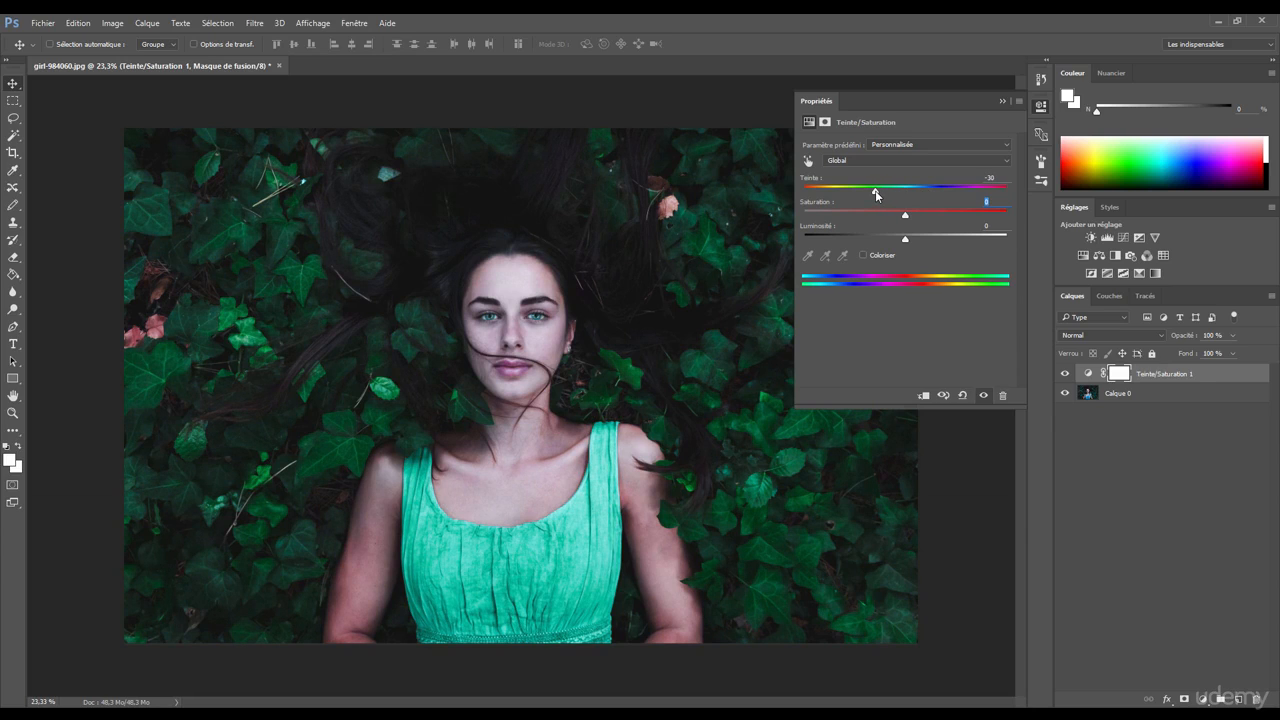
scroll(517, 345, "up", 5)
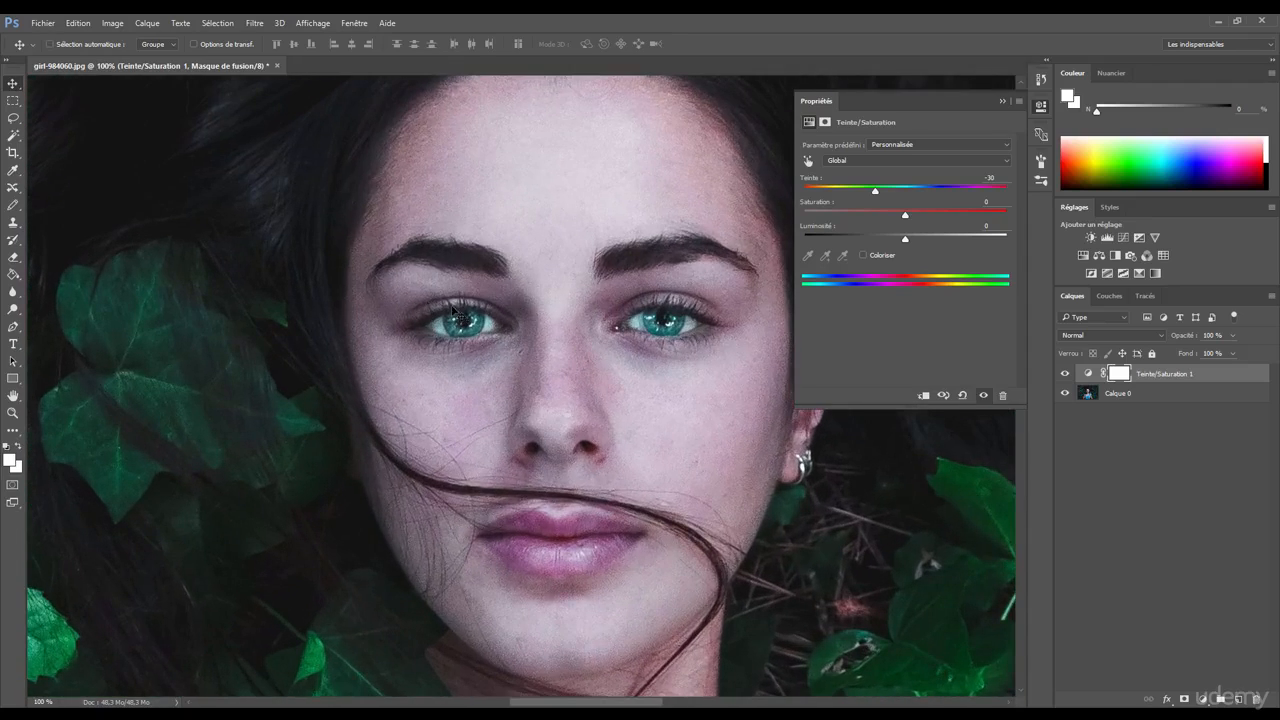
scroll(458, 322, "up", 2)
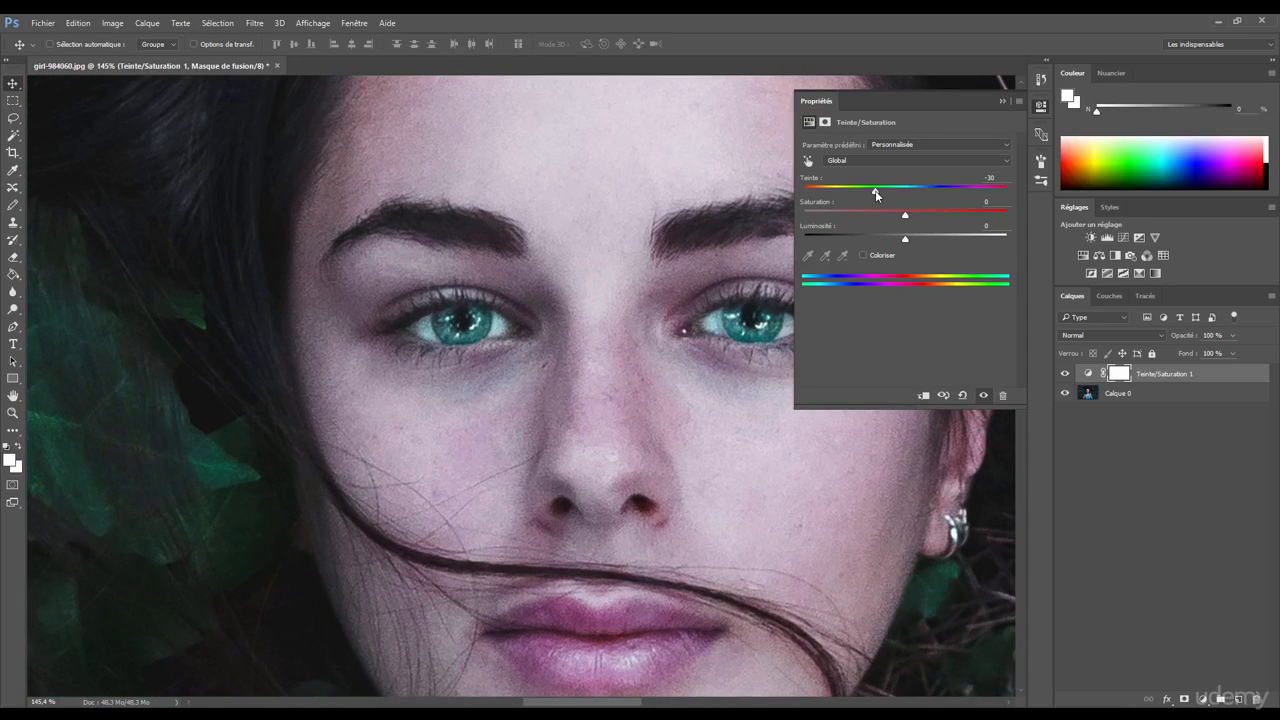
Try a global hue of +75 on the whole photo and reset the hue to 0.
left_click_drag(875, 192, 963, 193)
scroll(557, 300, "down", 3)
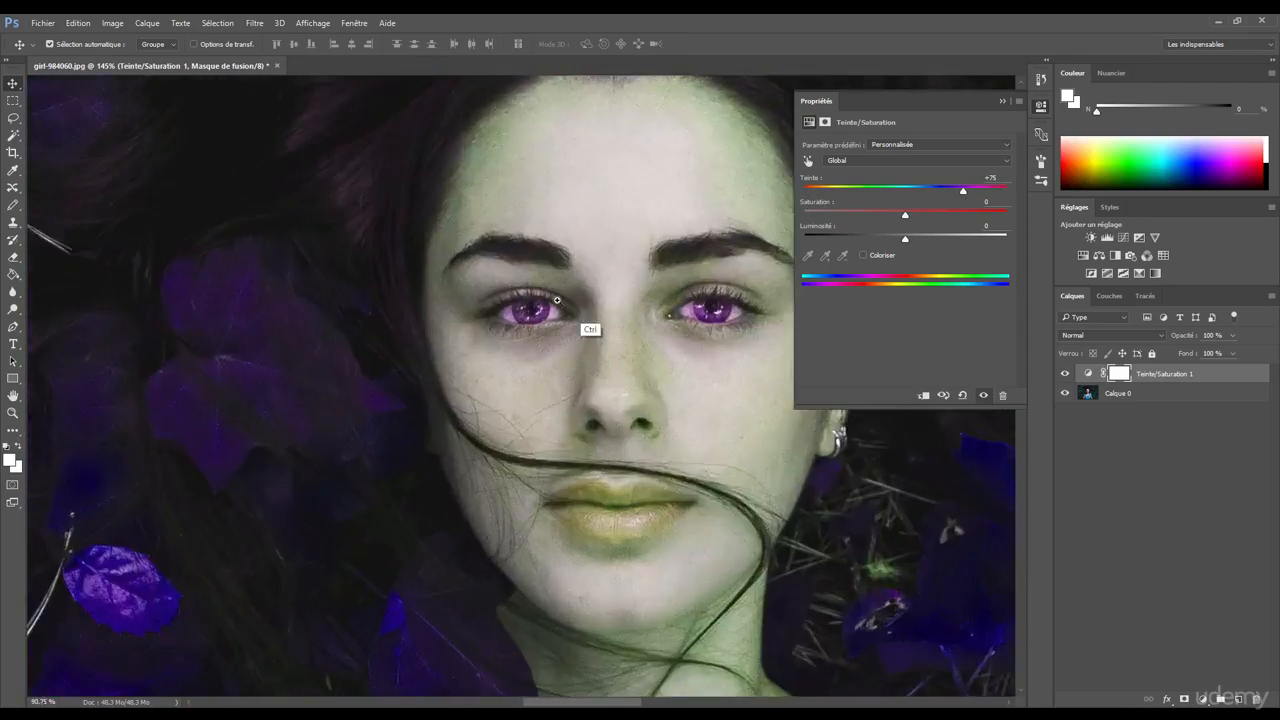
scroll(557, 300, "down", 4)
scroll(509, 309, "up", 3)
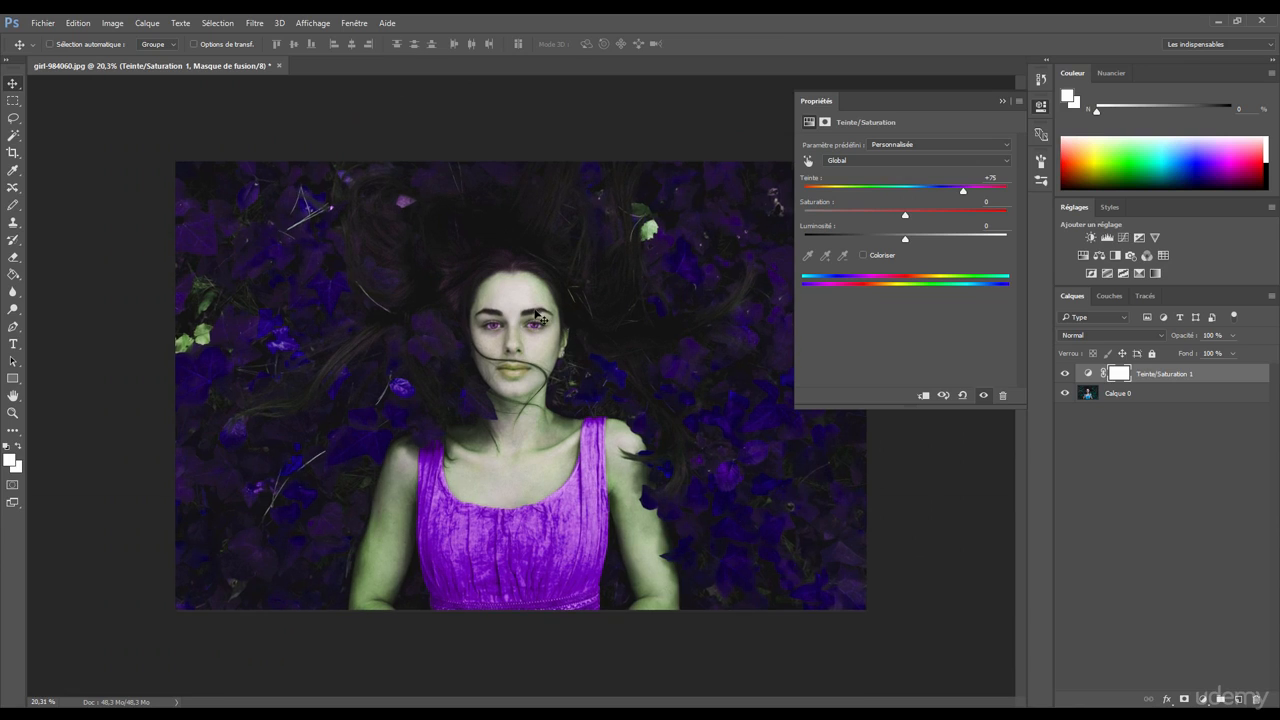
scroll(532, 362, "up", 1)
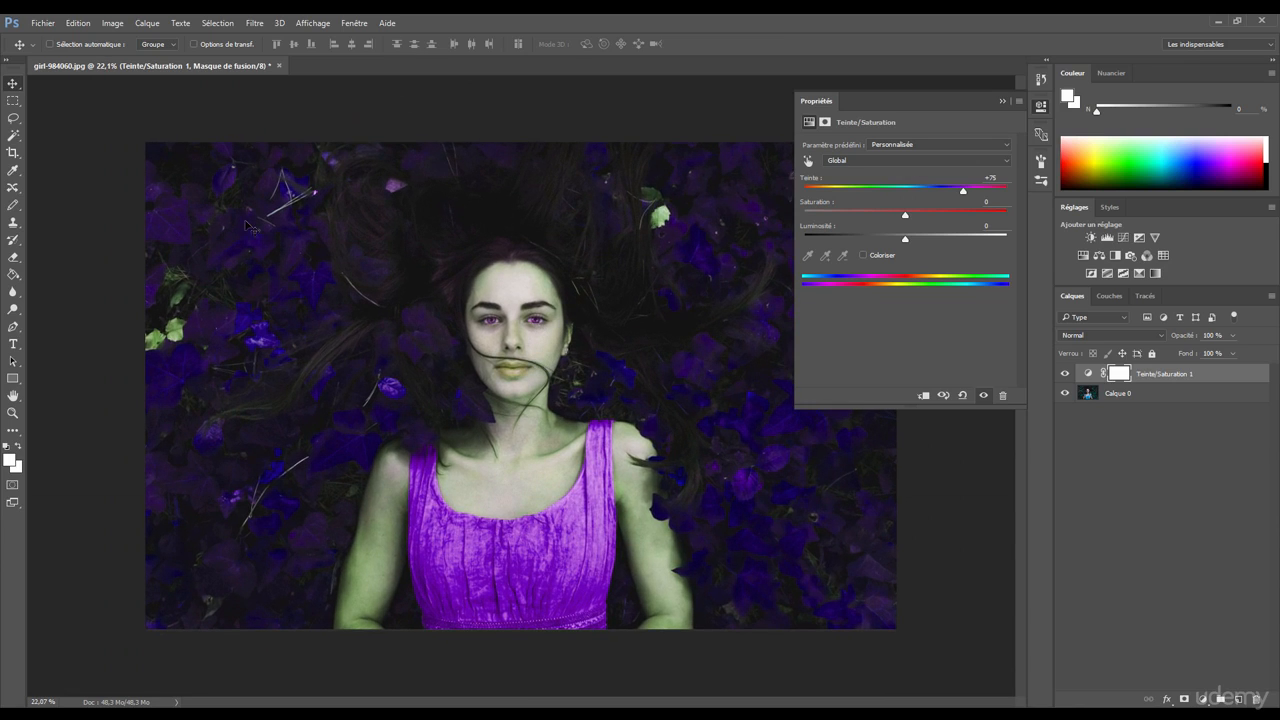
double_click(809, 180)
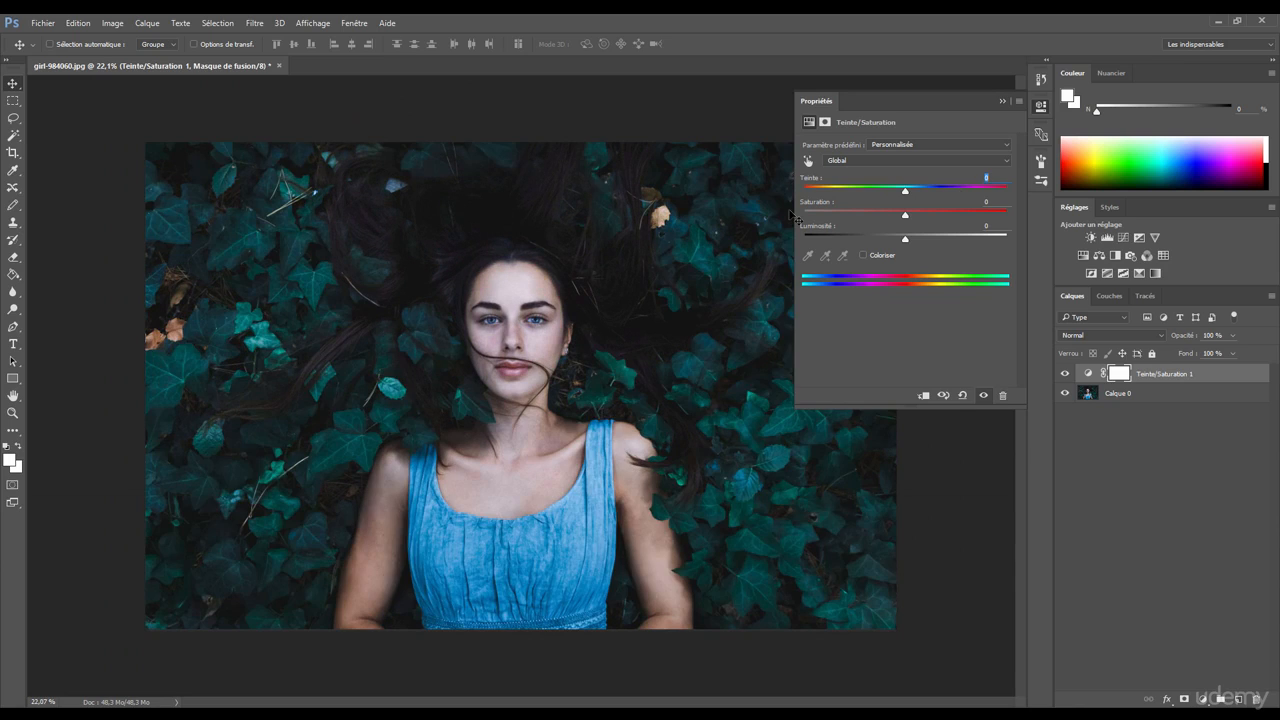
left_click(998, 176)
Move the targeted Rouges range into the Jaunes at 13°/63° to 116°\163° and set its saturation to +76.
left_click(844, 159)
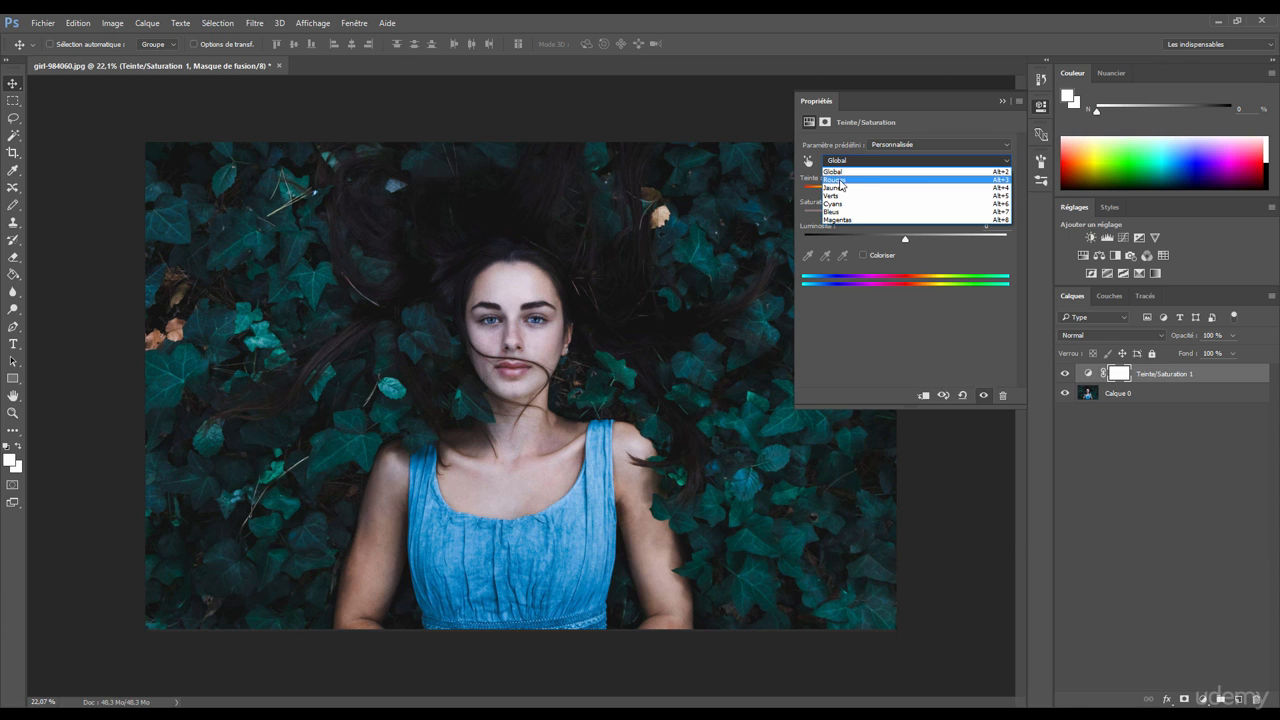
left_click(840, 181)
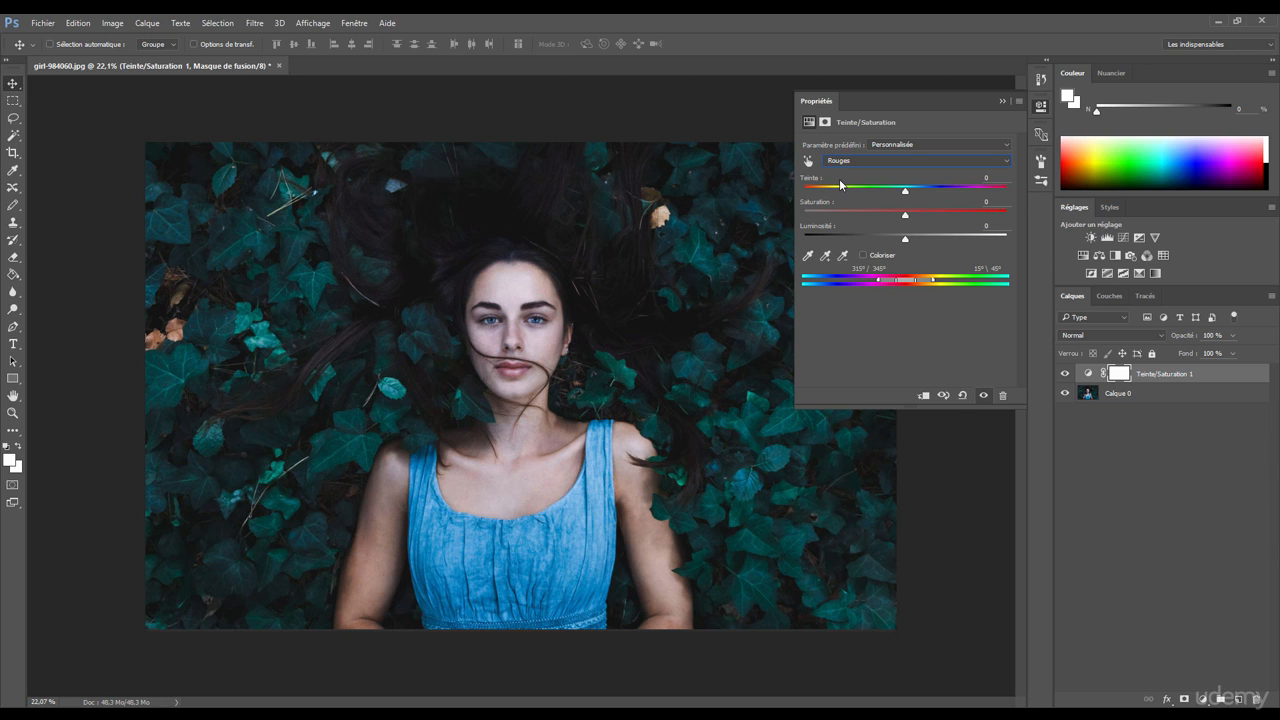
mouse_move(896, 286)
left_mouse_down()
mouse_move(873, 286)
mouse_move(1003, 283)
left_mouse_up()
left_click_drag(924, 284, 941, 284)
left_click_drag(905, 214, 983, 225)
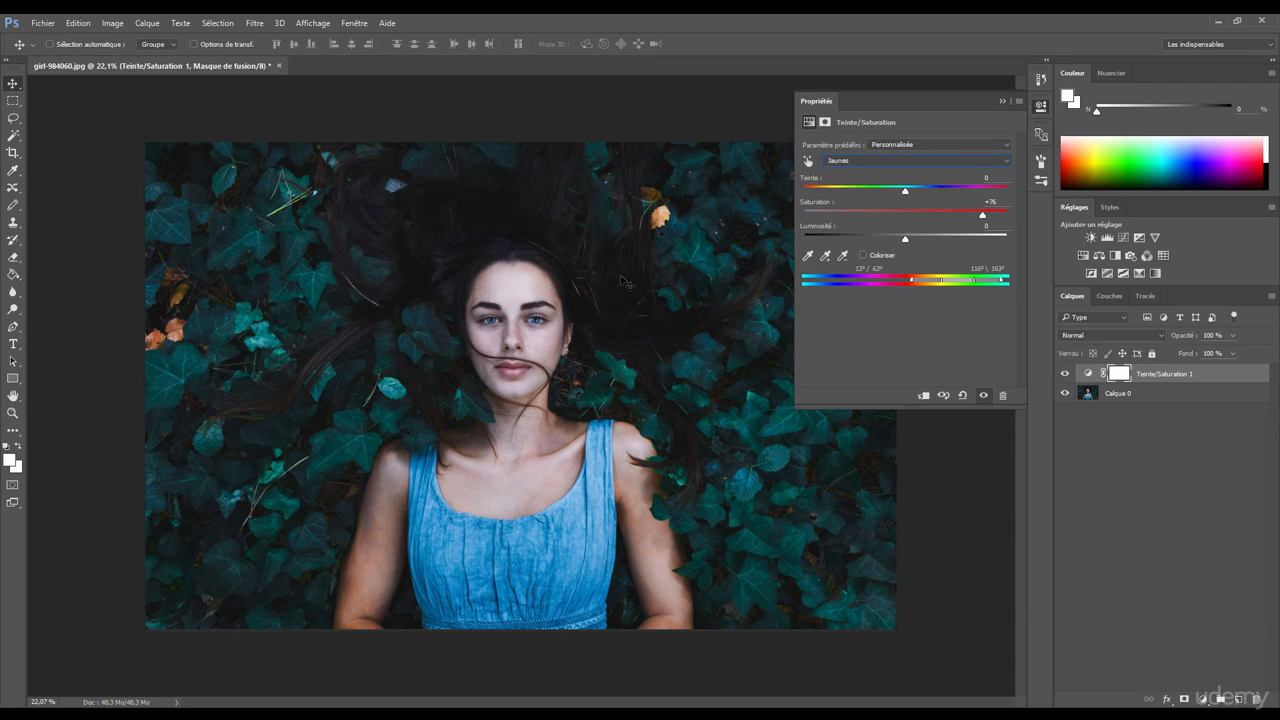
Compare the yellow leaves and the woman's eye up close with the Teinte/Saturation 1 layer hidden and shown.
left_click_drag(640, 255, 798, 228)
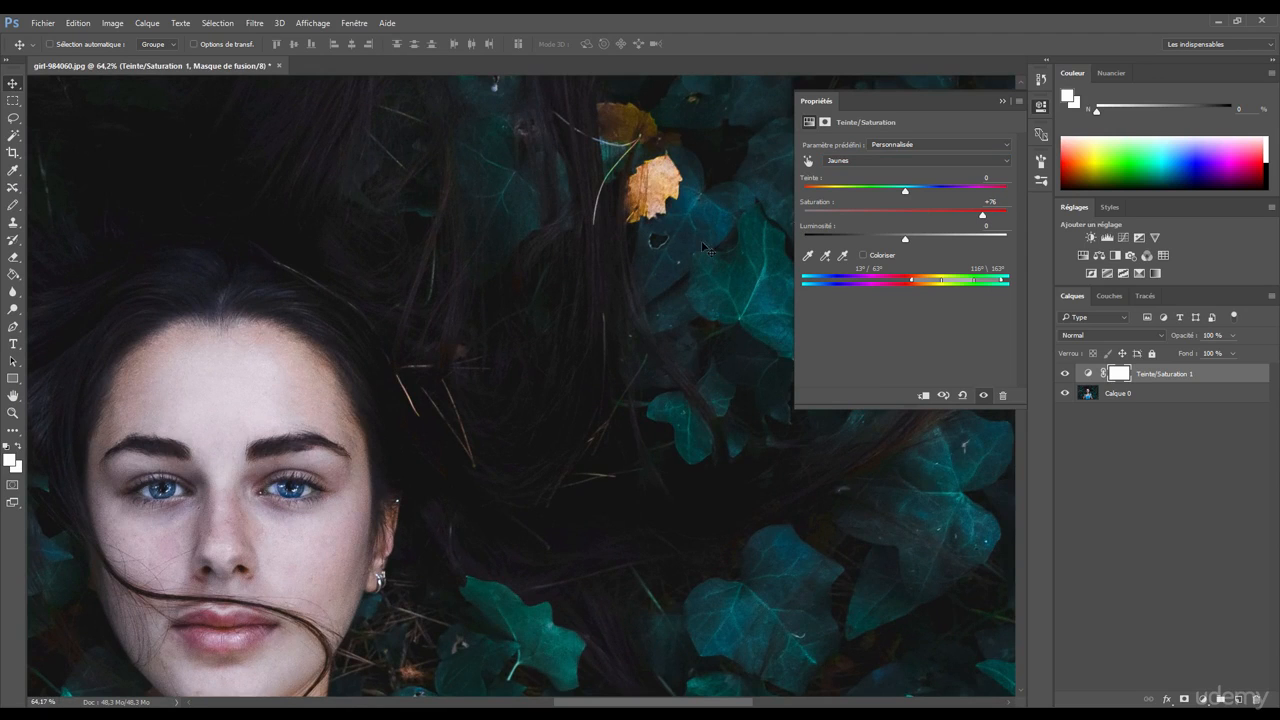
mouse_move(642, 195)
left_mouse_down()
mouse_move(686, 157)
mouse_move(637, 204)
left_mouse_up()
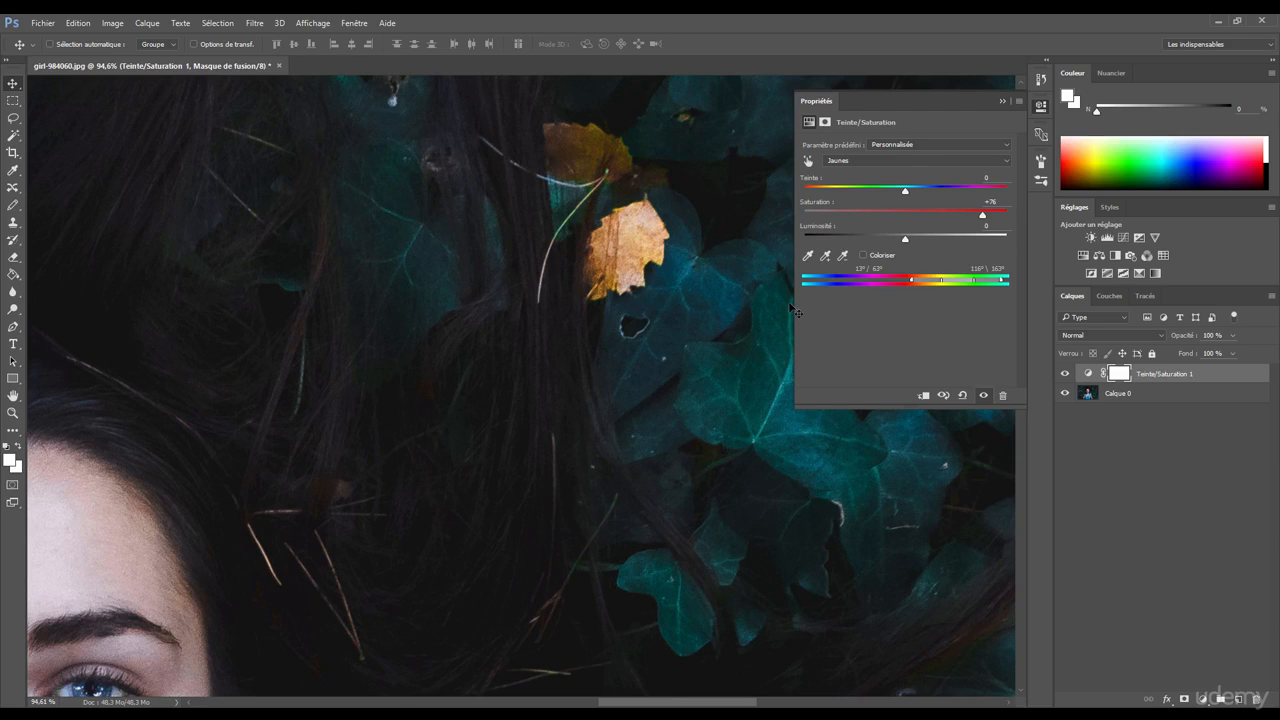
left_click(1065, 373)
left_click(1066, 373)
left_click(1065, 373)
left_click(1065, 373)
left_click(1065, 373)
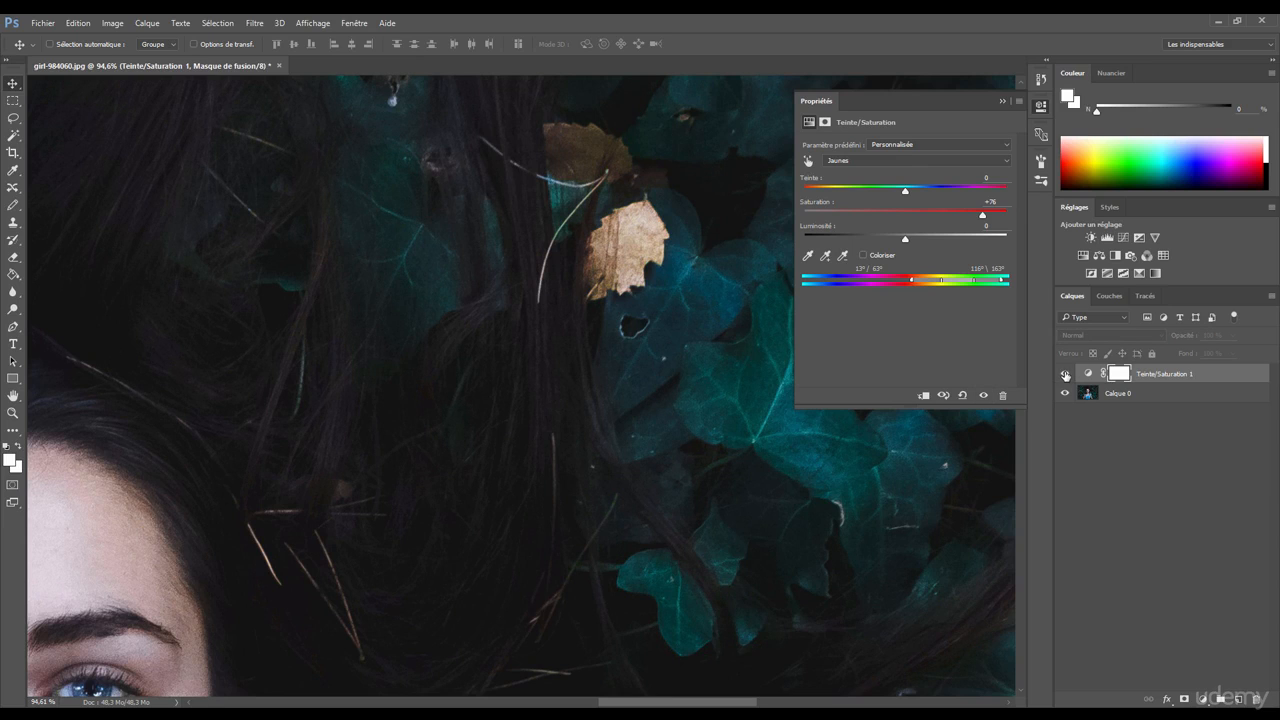
left_click(1065, 373)
scroll(357, 300, "up", 3)
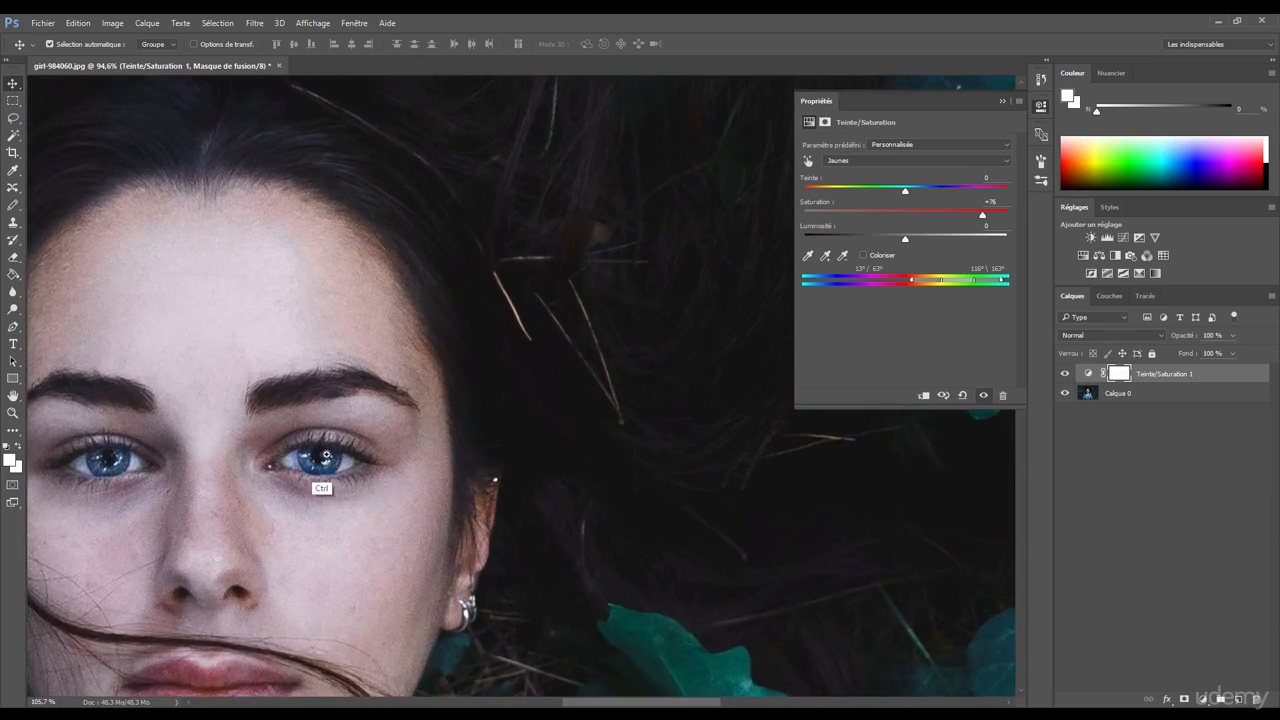
scroll(326, 460, "up", 4)
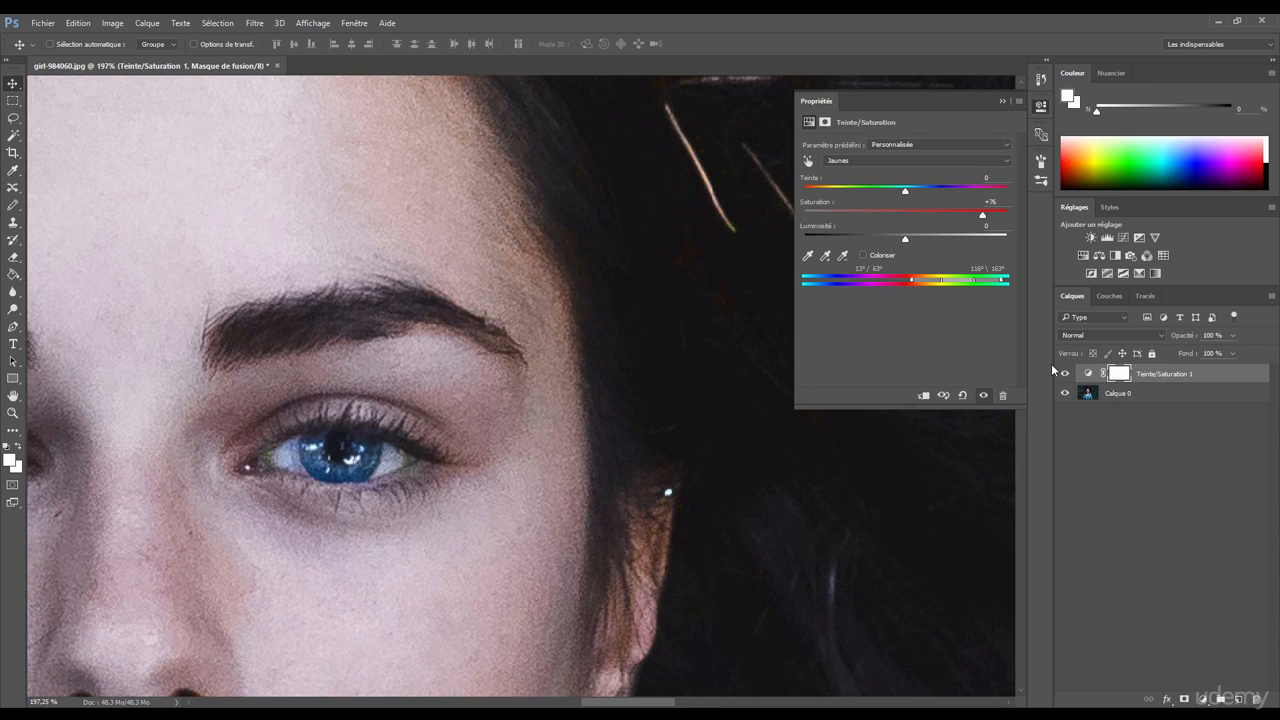
left_click(1065, 373)
left_click(1065, 373)
Set the hue of the Jaunes range to -10 and its saturation to +80.
mouse_move(905, 190)
left_mouse_down()
mouse_move(946, 190)
mouse_move(874, 197)
mouse_move(898, 200)
left_mouse_up()
left_click_drag(970, 216, 975, 216)
key("ctrl+space")
left_click_drag(544, 342, 795, 318)
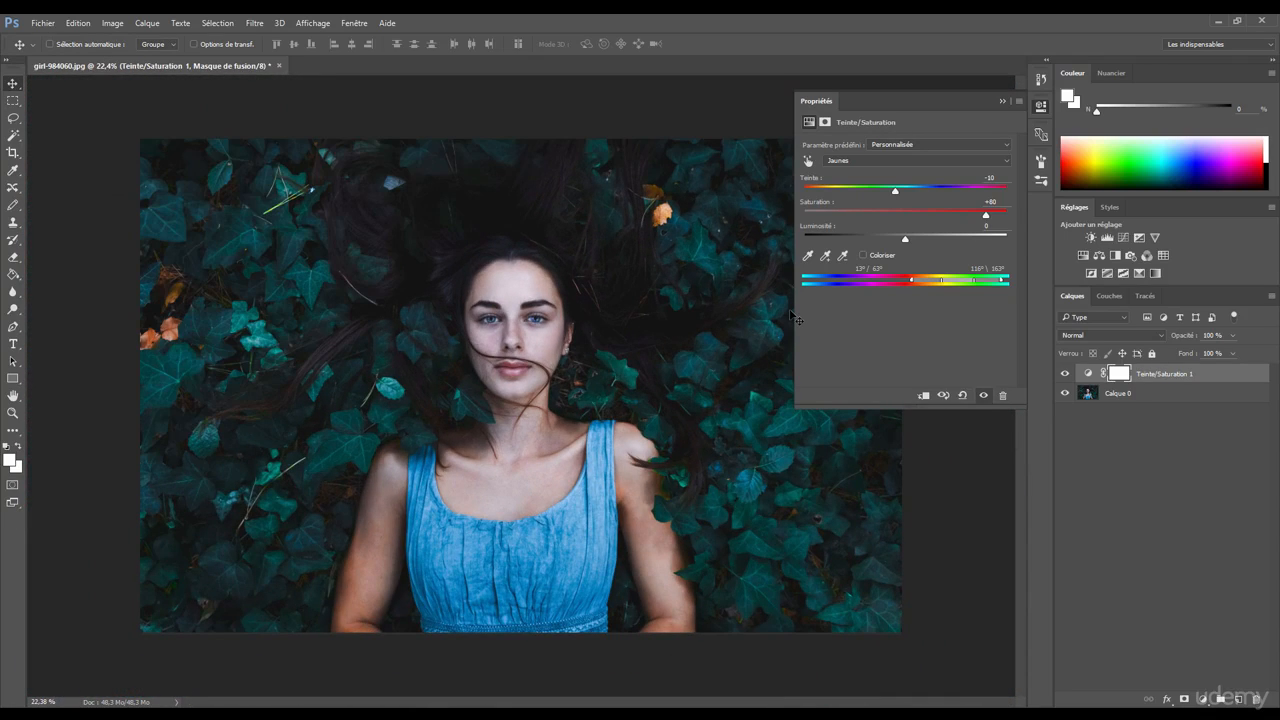
Raise the blue dress's Cyans saturation to +64 with the on-image adjustment tool and add the chest's skin tone to the range.
left_click(808, 160)
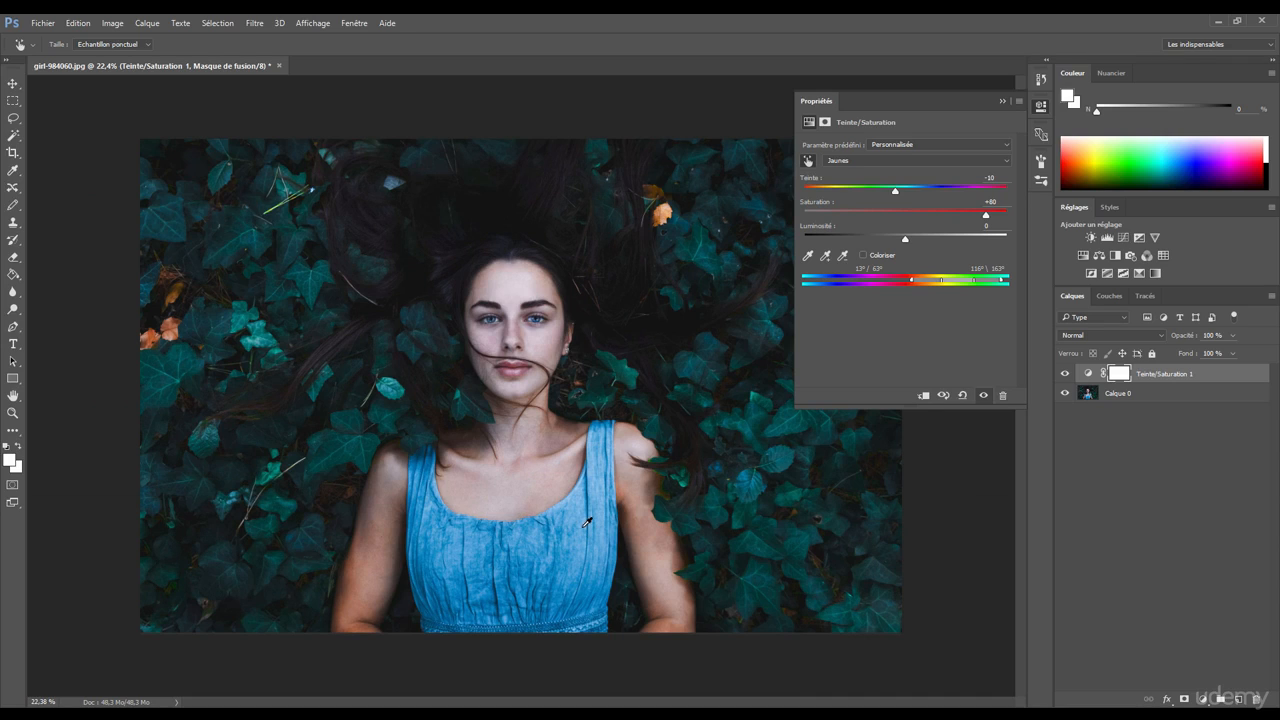
left_click_drag(585, 521, 617, 534)
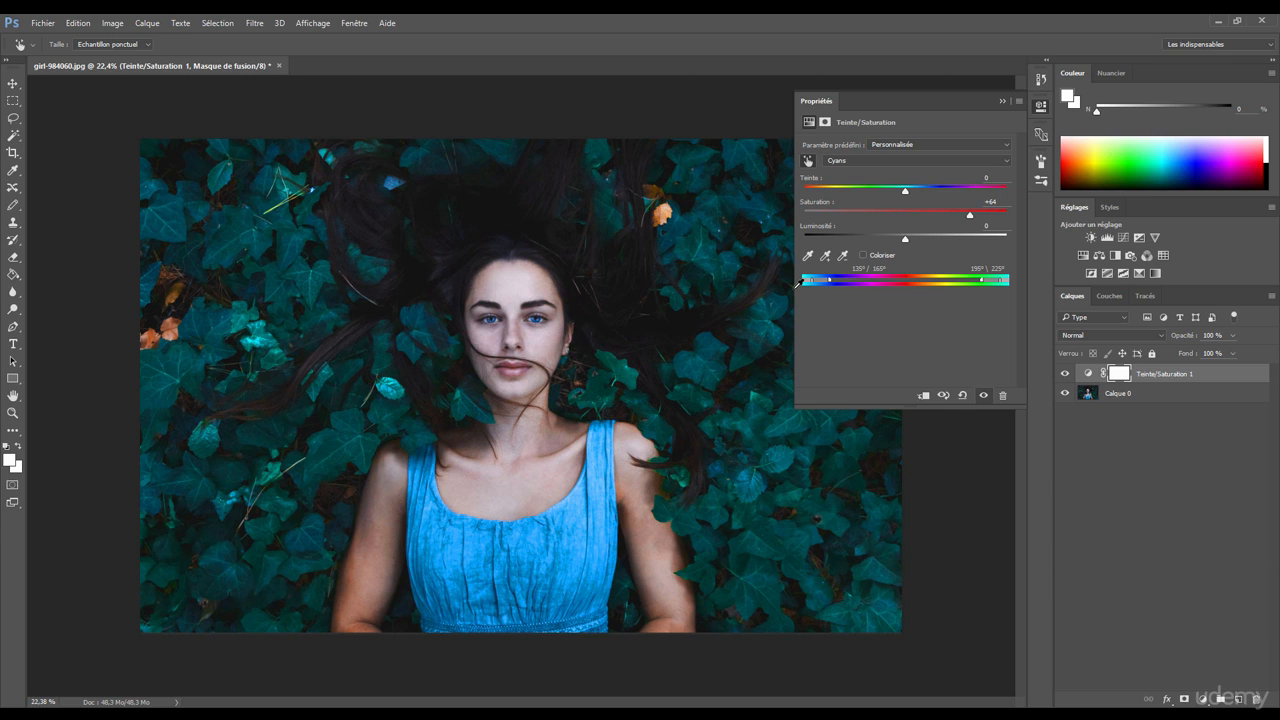
left_click(825, 255)
left_click(520, 487)
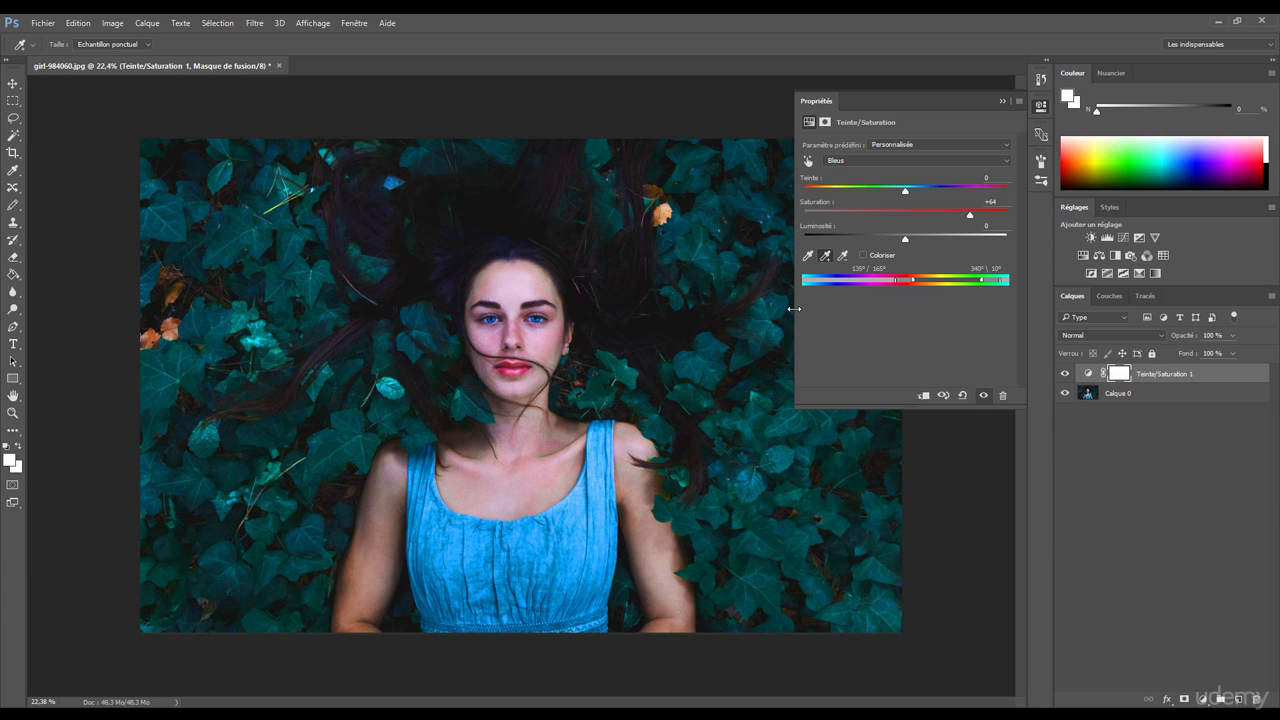
Subtract the chest's skin tones from the colour range and narrow it to 135°/165° to 240°\298°.
left_click(843, 255)
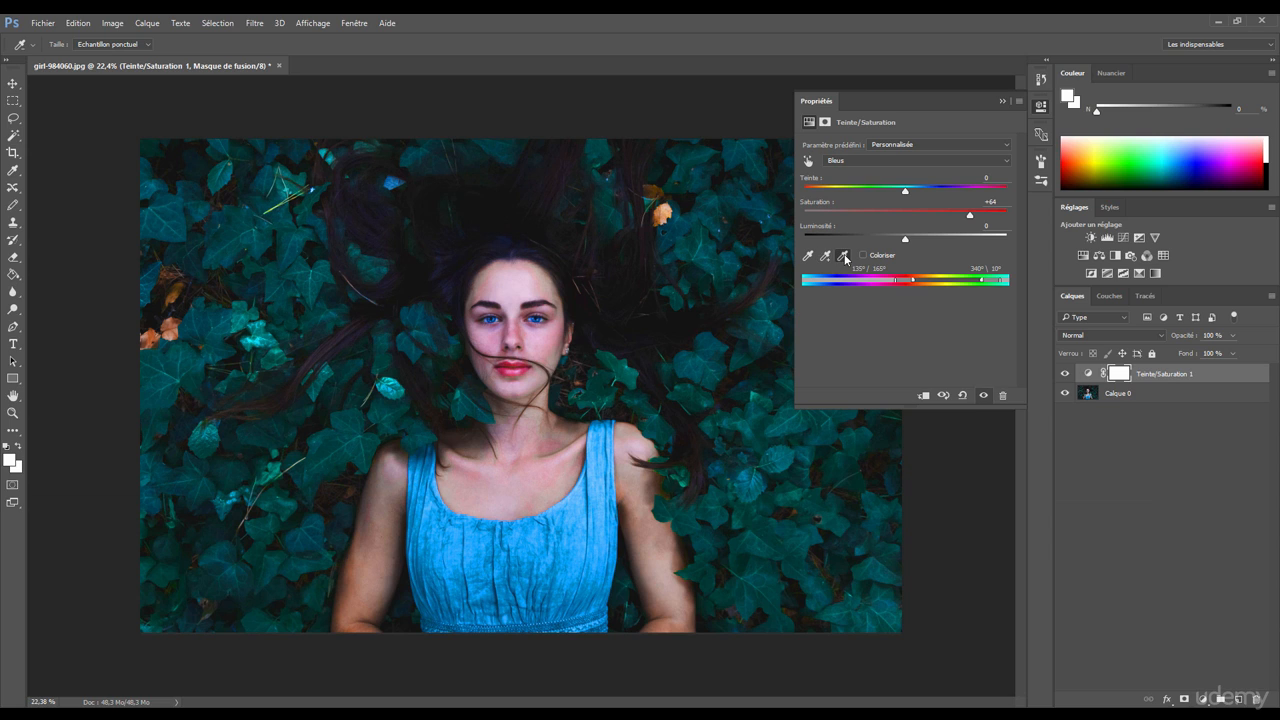
left_click(520, 481)
left_click(543, 487)
mouse_move(881, 283)
left_mouse_down()
mouse_move(851, 285)
mouse_move(898, 284)
mouse_move(865, 287)
left_mouse_up()
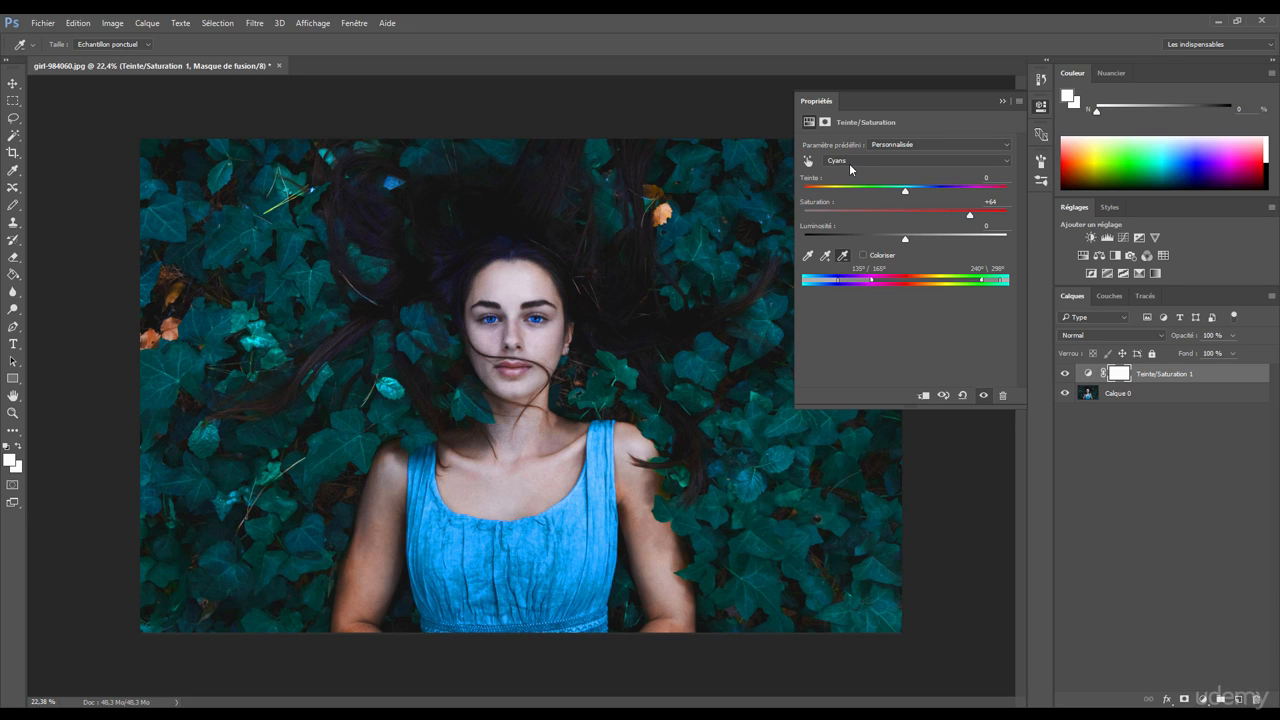
key("v")
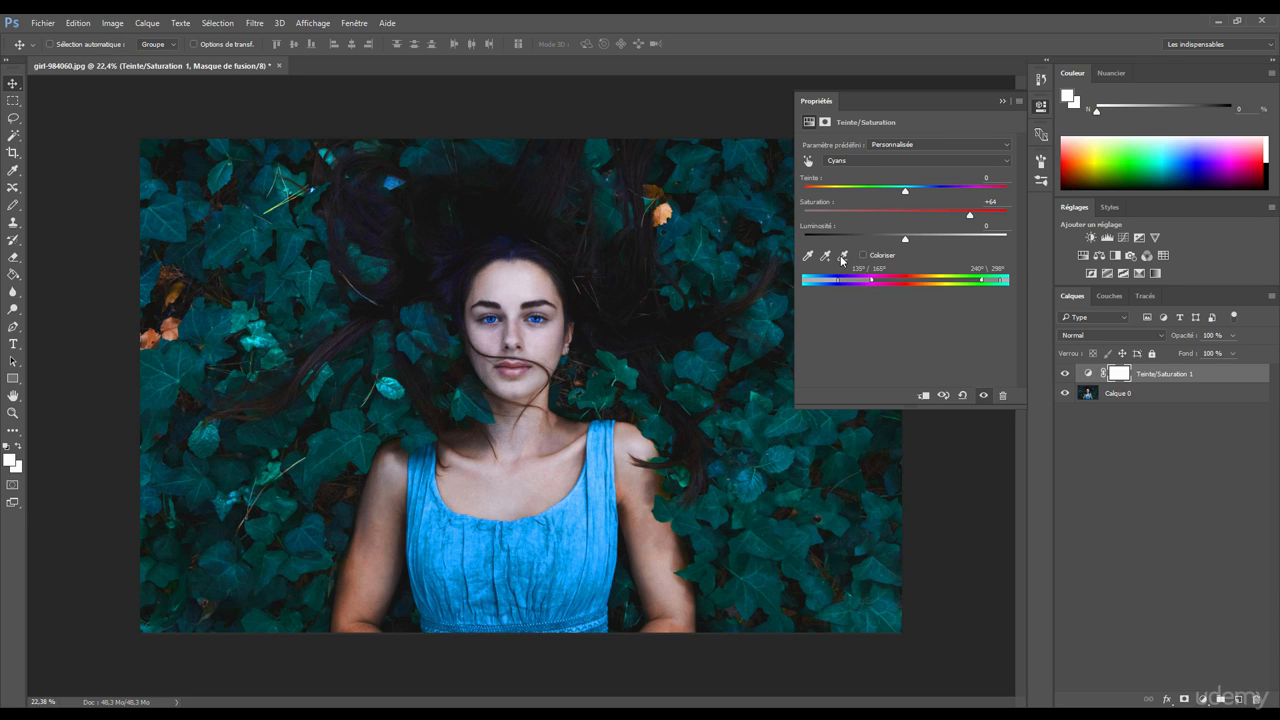
Enable Coloriser on the Teinte/Saturation 1 adjustment and set the tint's hue to 18.
left_click(864, 255)
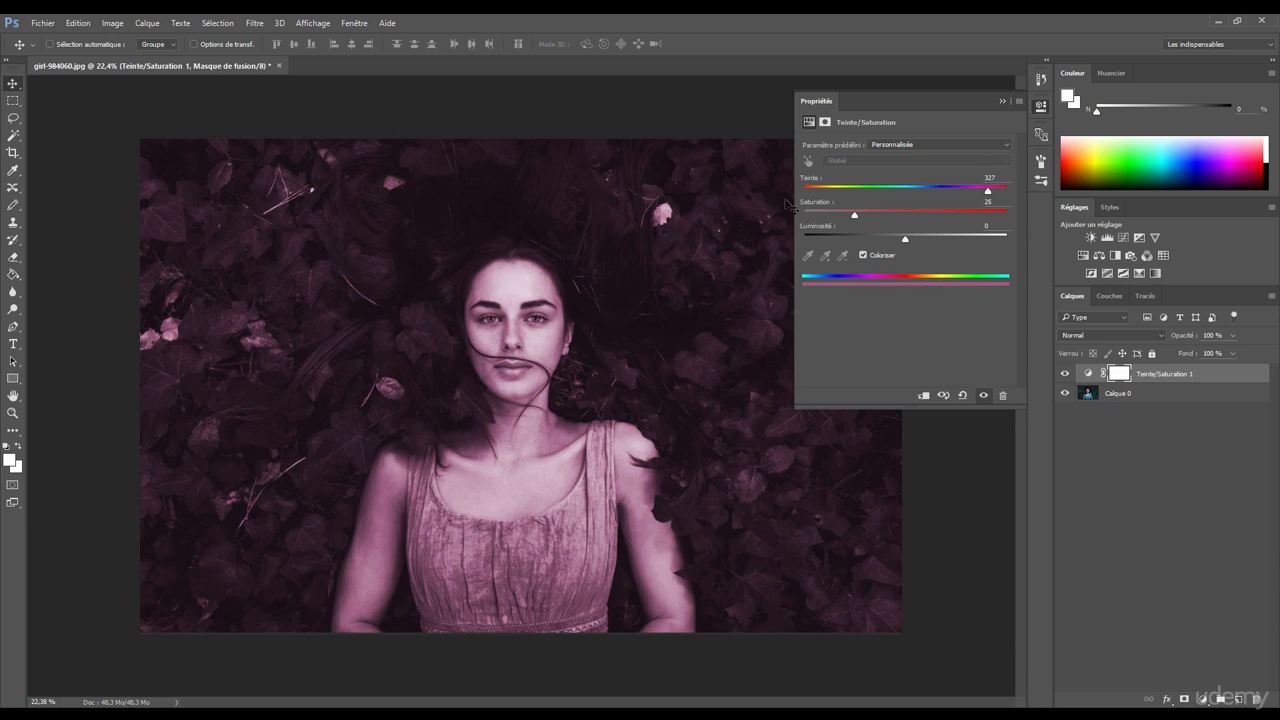
left_click_drag(988, 189, 814, 192)
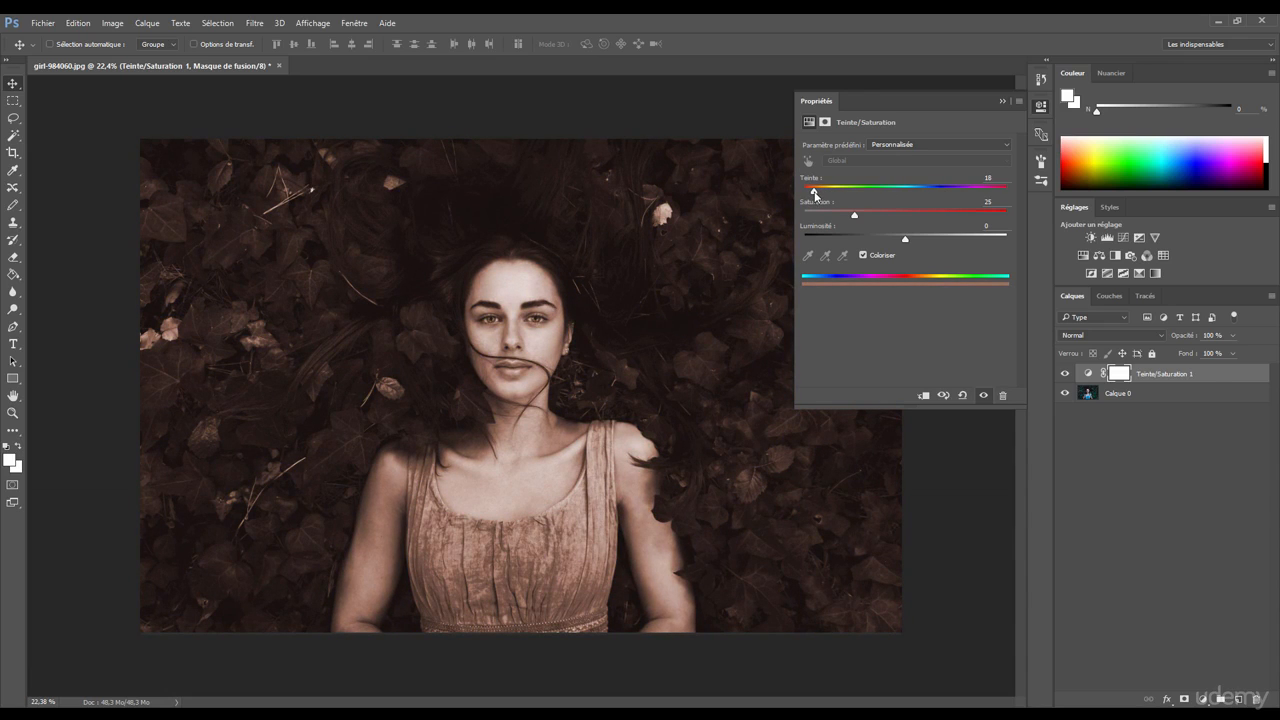
Apply the Sépia preset to the Teinte/Saturation 1 adjustment and set its hue to 33 and saturation to 28.
left_click(896, 143)
left_click(885, 149)
left_click(894, 145)
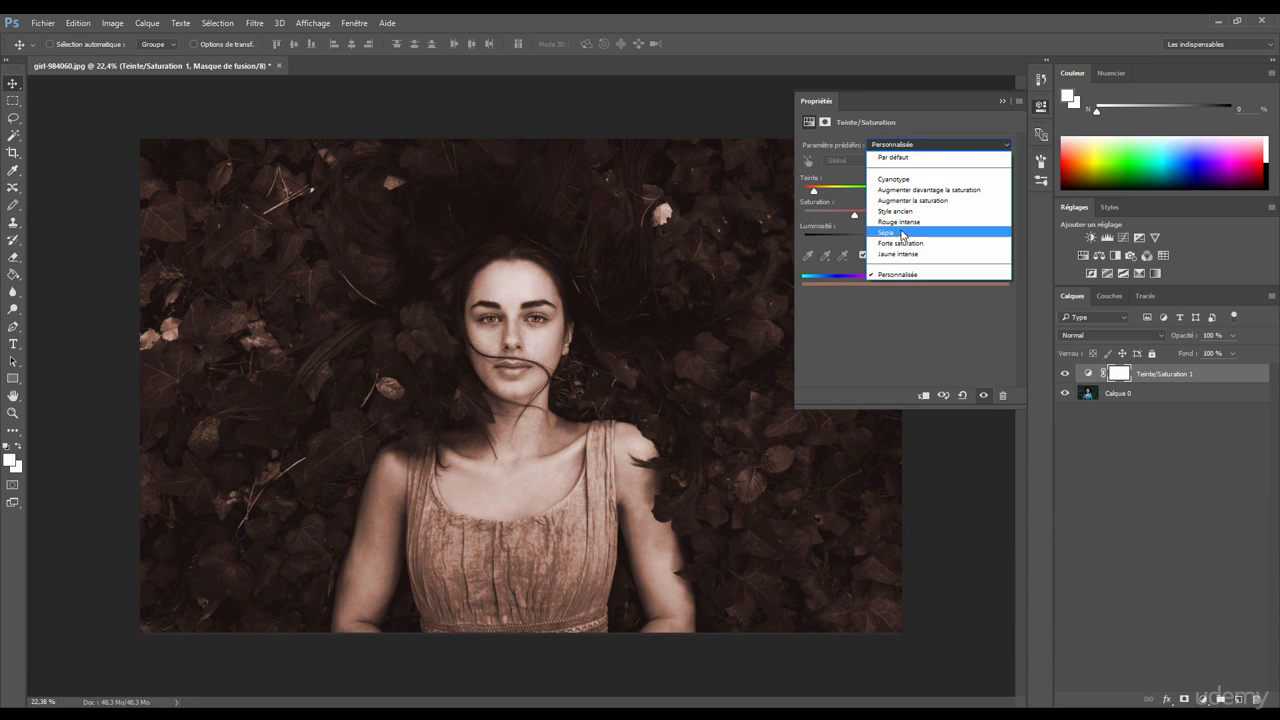
left_click(895, 234)
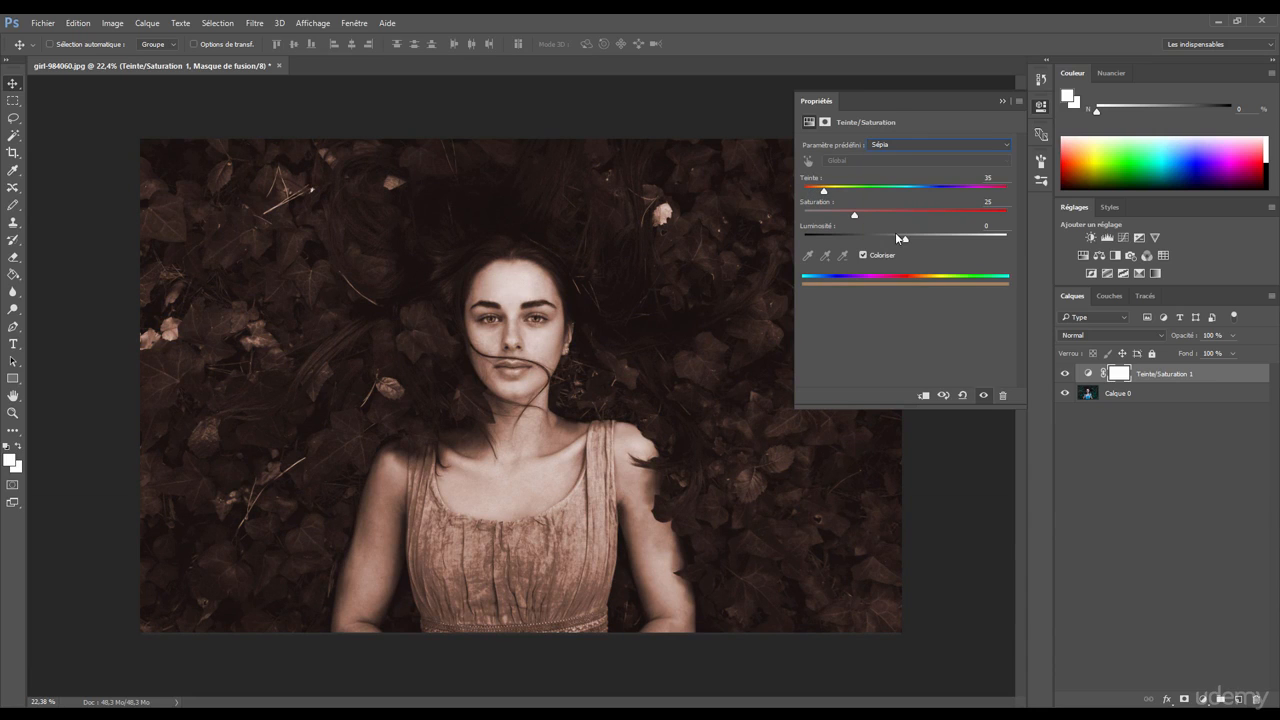
left_click(895, 146)
left_click(888, 236)
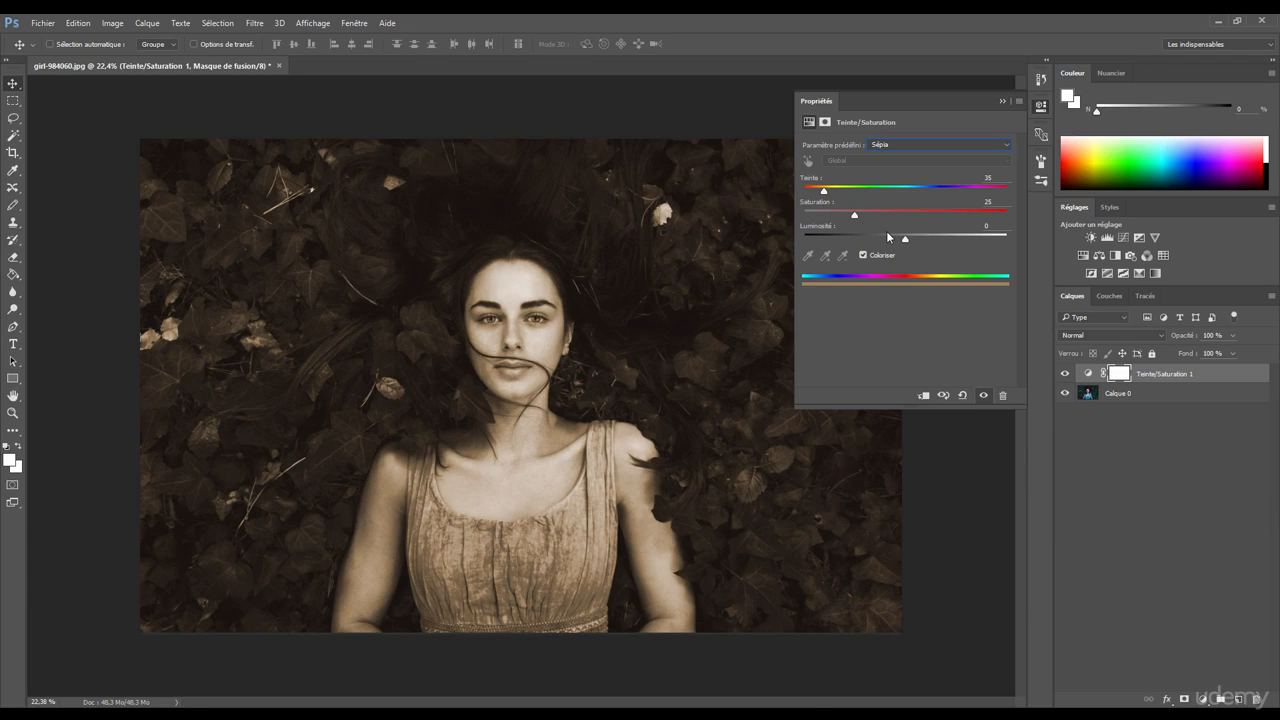
left_click_drag(854, 215, 822, 193)
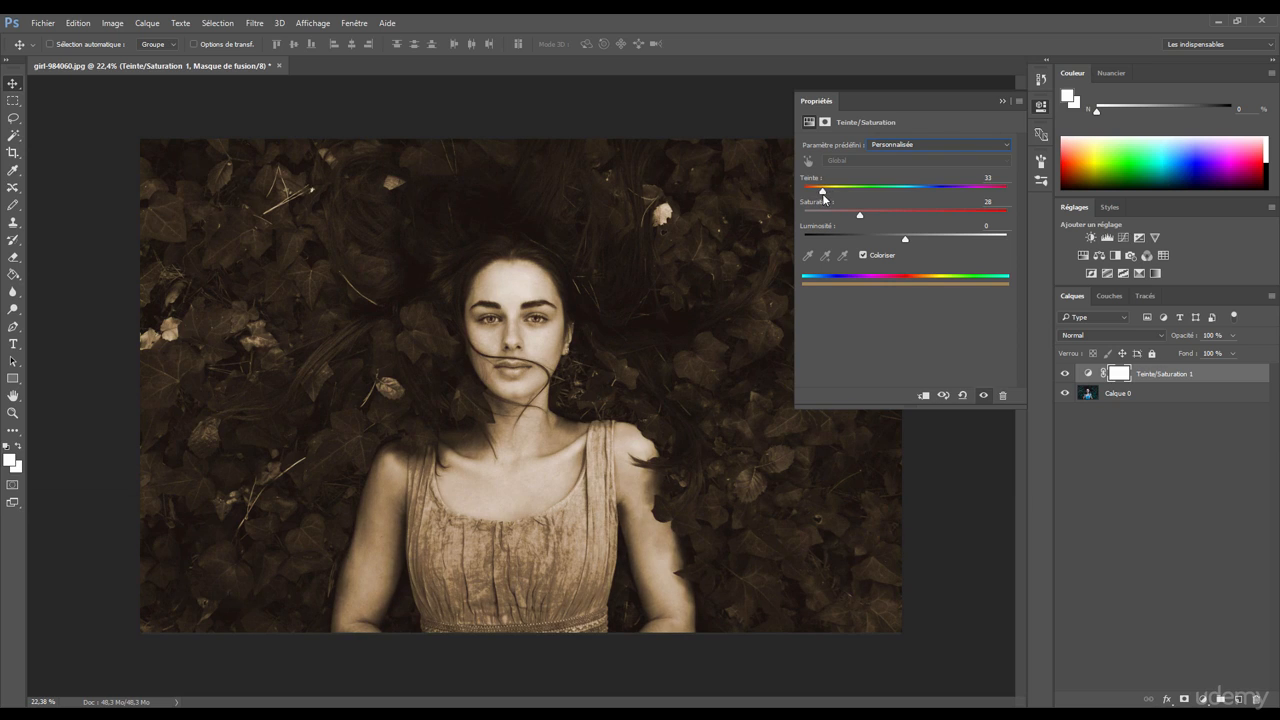